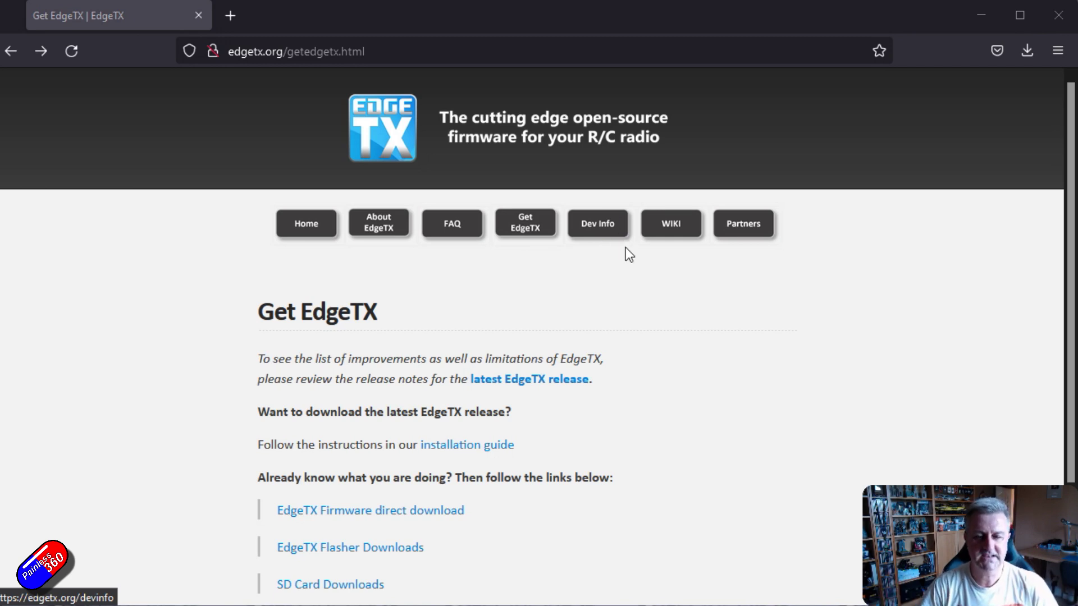
{"action": "scroll", "coordinate": [625, 259], "scroll_direction": "down", "scroll_amount": 2}
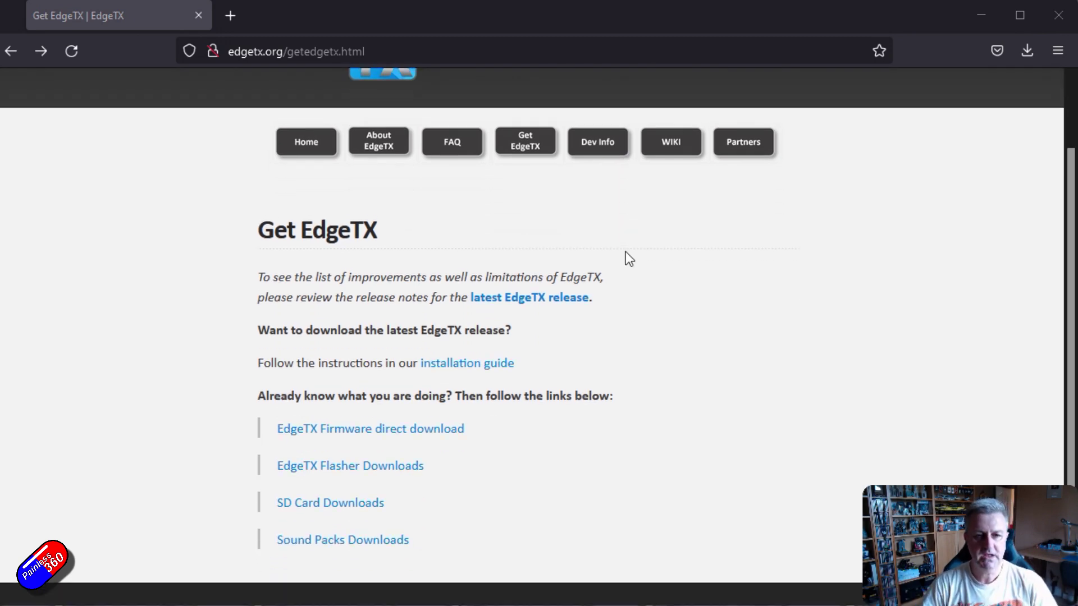
{"action": "scroll", "coordinate": [625, 259], "scroll_direction": "up", "scroll_amount": 2}
{"action": "left_click", "coordinate": [320, 56]}
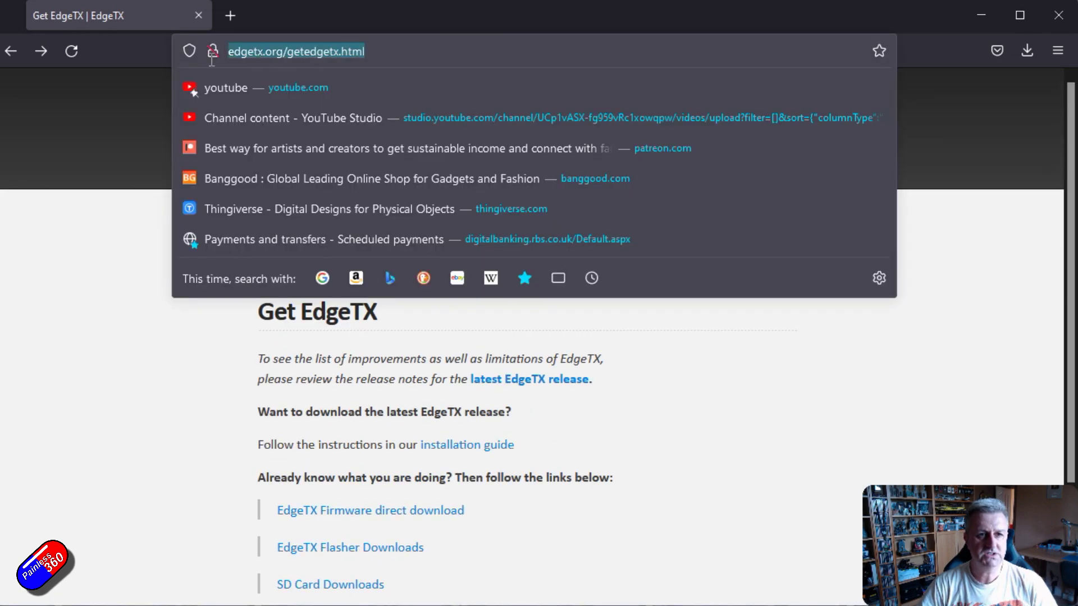
{"action": "left_click", "coordinate": [692, 351]}
{"action": "scroll", "coordinate": [502, 477], "scroll_direction": "down", "scroll_amount": 2}
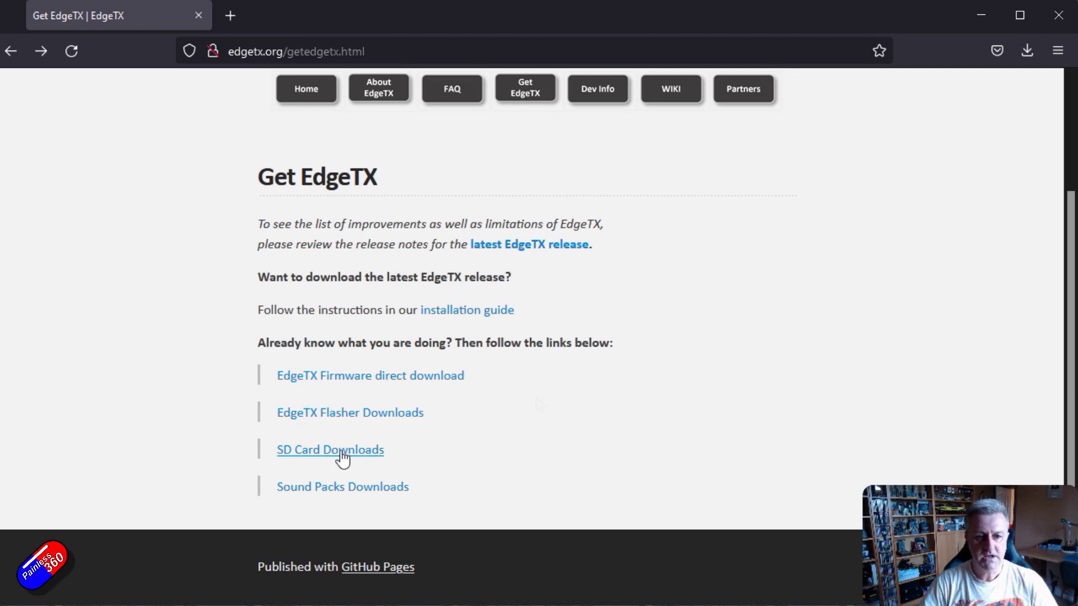
Step: Open the SD Card downloads page and scroll to the v2.7.0 release assets
{"action": "left_click", "coordinate": [278, 455]}
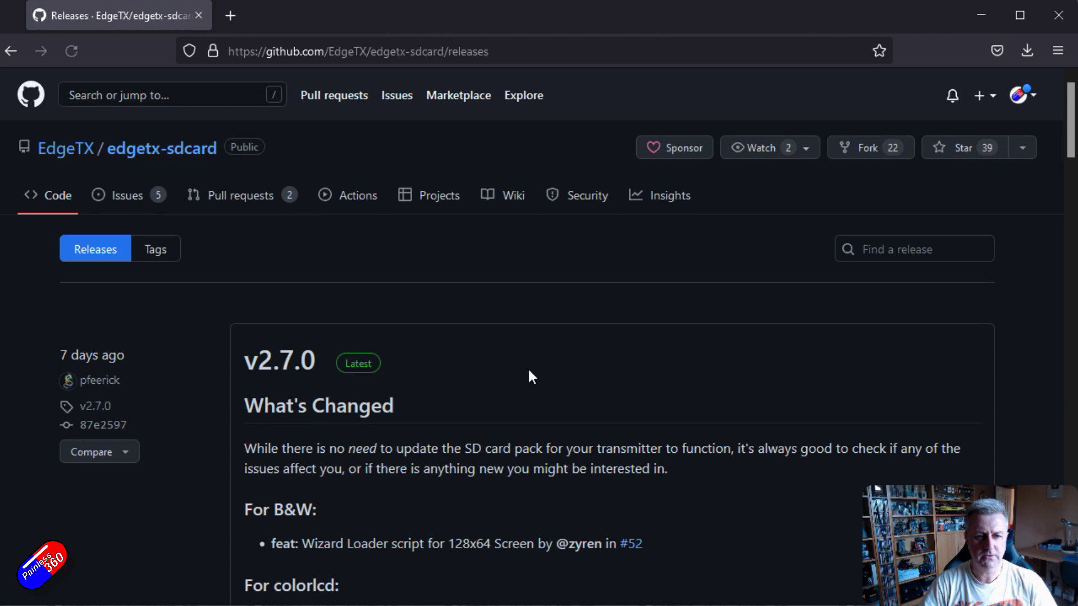
{"action": "scroll", "coordinate": [528, 367], "scroll_direction": "down", "scroll_amount": 3}
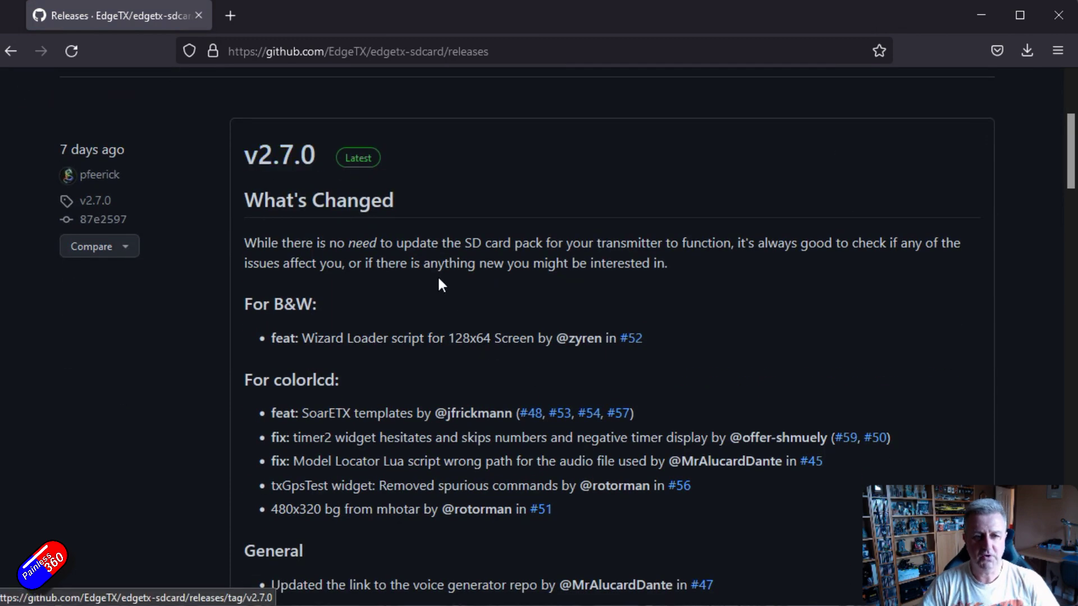
{"action": "scroll", "coordinate": [438, 279], "scroll_direction": "down", "scroll_amount": 1}
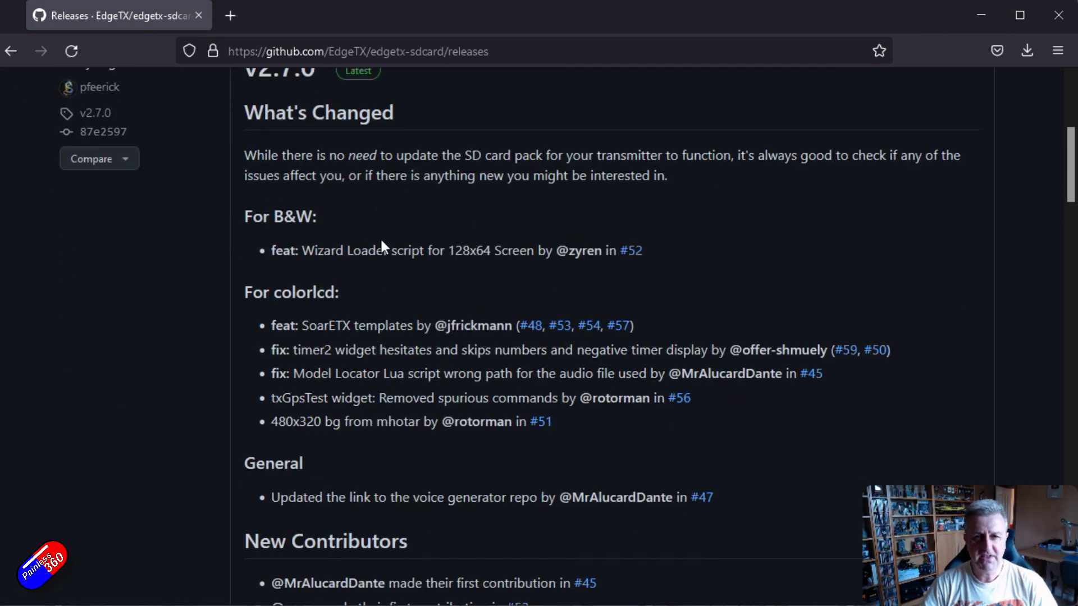
{"action": "scroll", "coordinate": [422, 393], "scroll_direction": "down", "scroll_amount": 3}
{"action": "scroll", "coordinate": [422, 393], "scroll_direction": "down", "scroll_amount": 4}
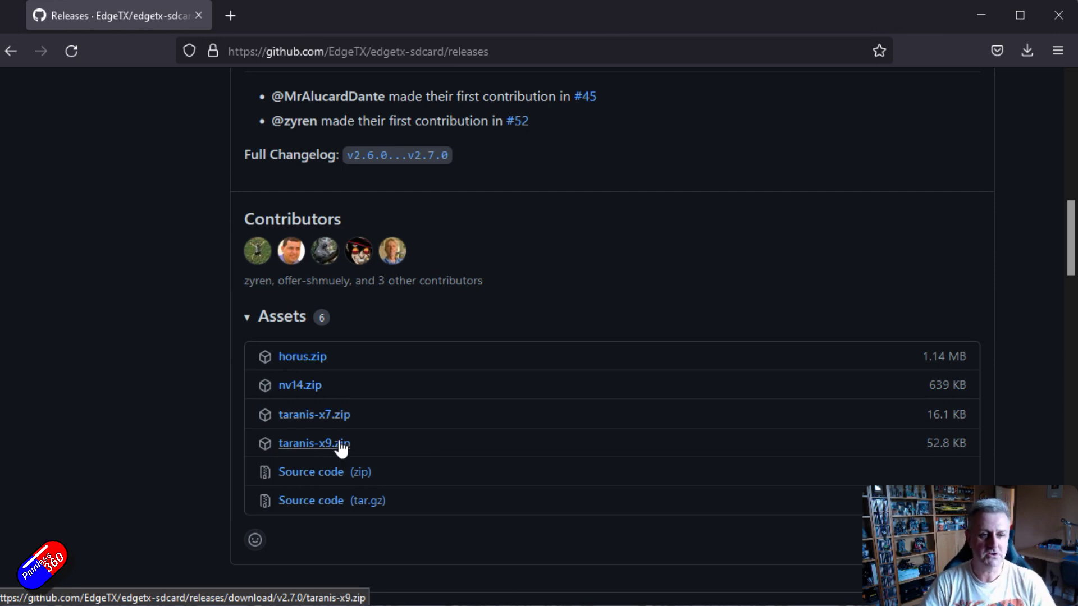
Step: Download horus.zip and bring its SD Card folder window into view
{"action": "left_click", "coordinate": [308, 359]}
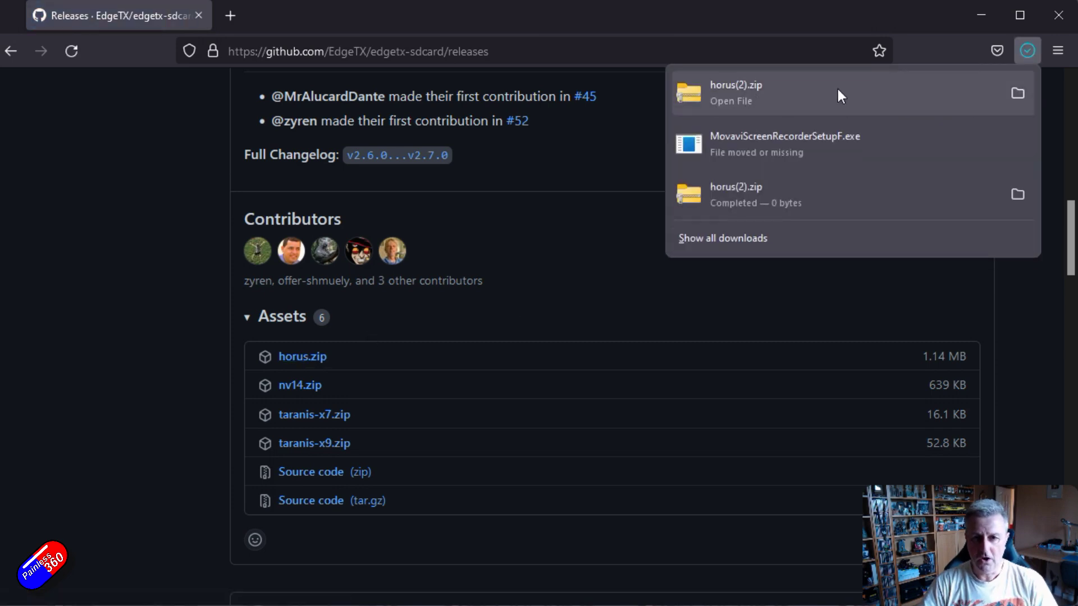
{"action": "left_click", "coordinate": [1015, 93]}
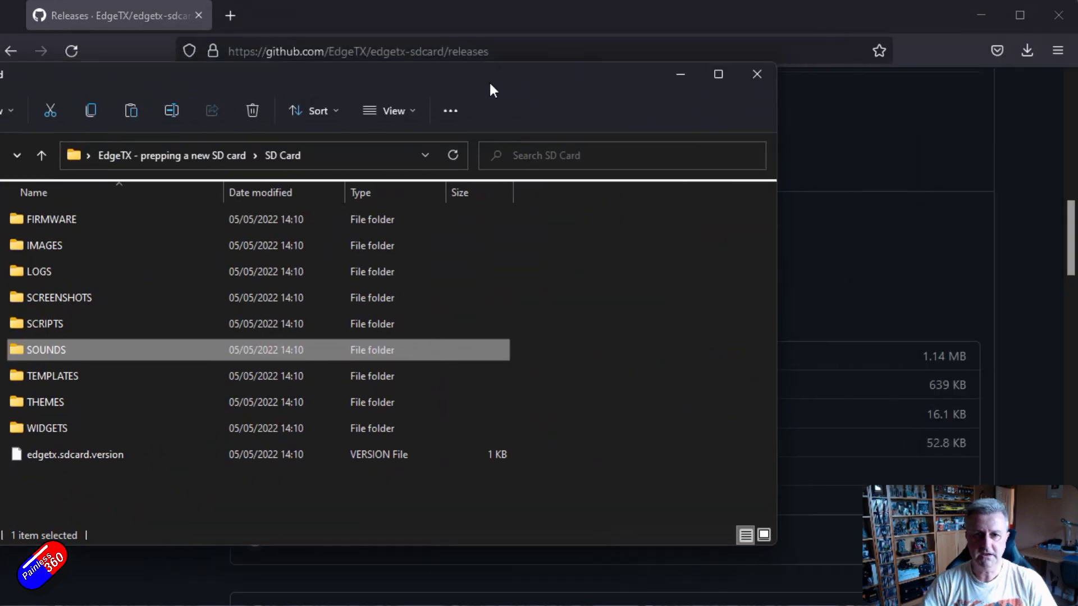
{"action": "left_click_drag", "start_coordinate": [490, 81], "coordinate": [658, 42]}
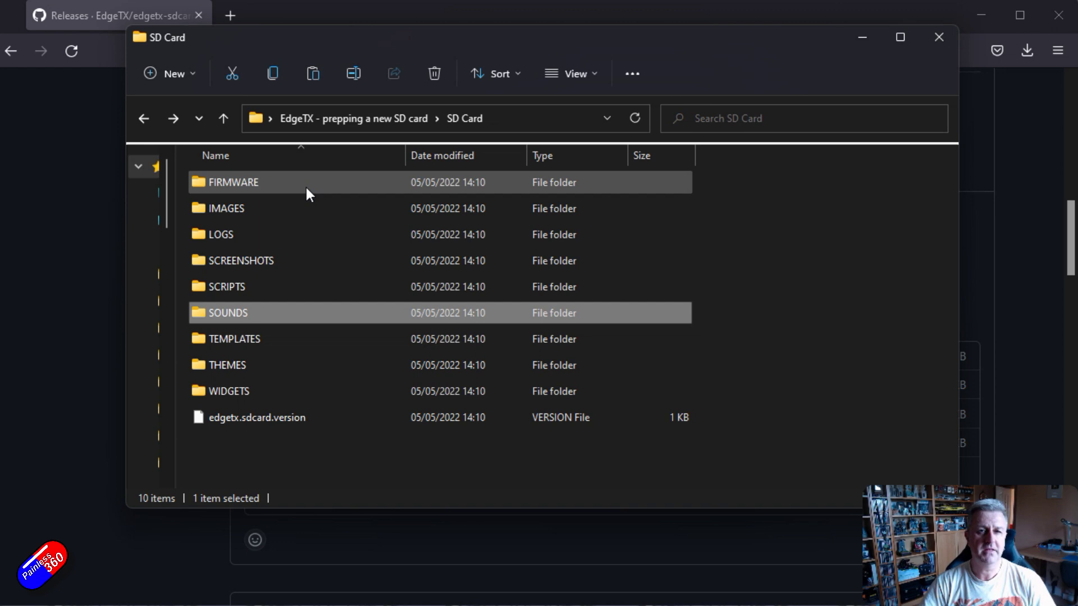
{"action": "mouse_move", "coordinate": [306, 188]}
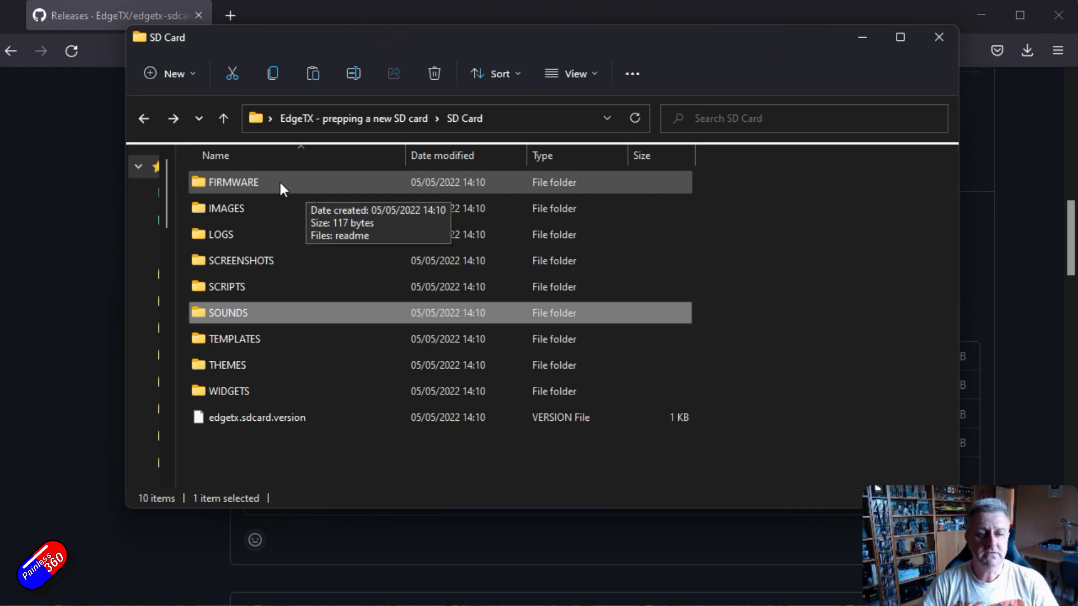
{"action": "double_click", "coordinate": [279, 183]}
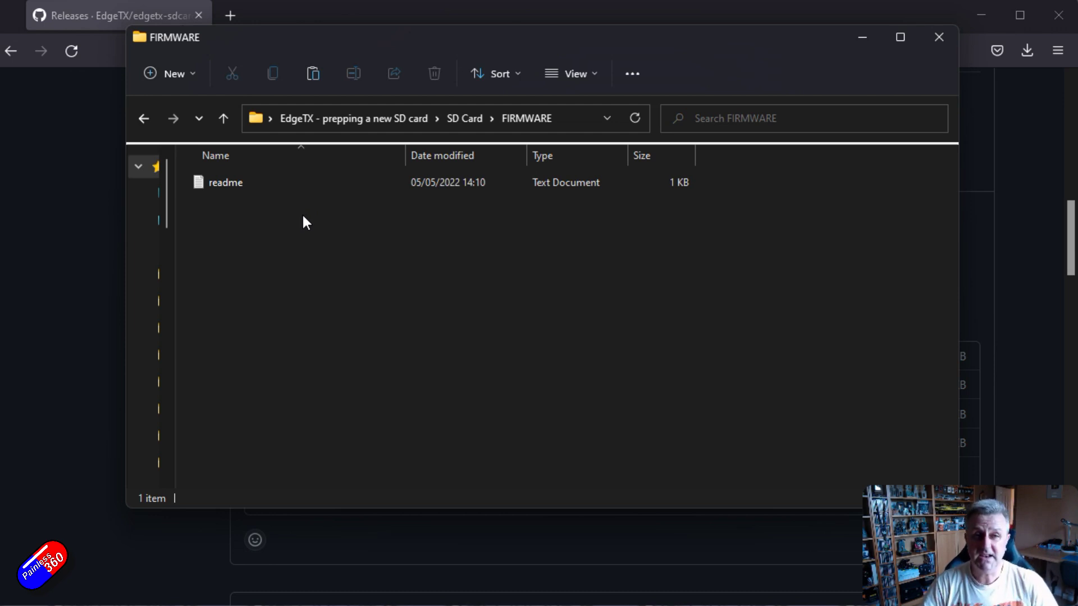
{"action": "key", "text": "alt+Up"}
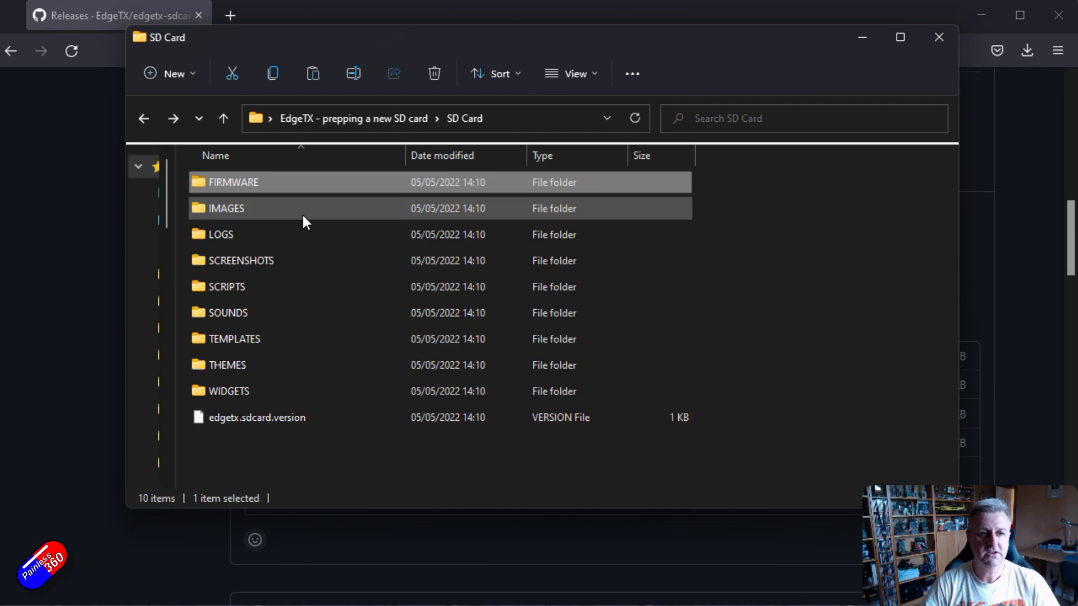
{"action": "double_click", "coordinate": [291, 205]}
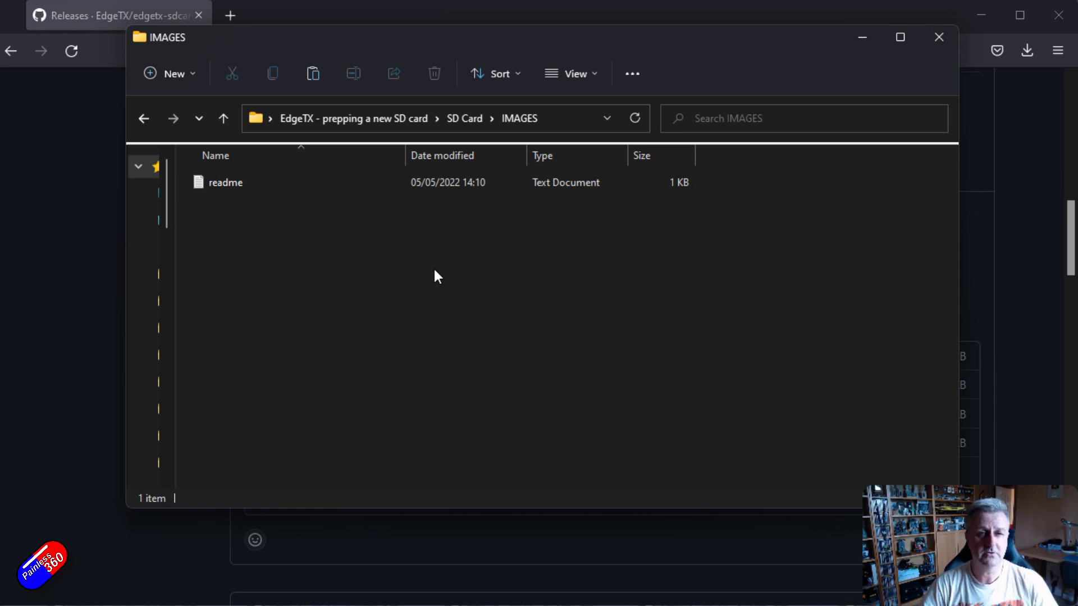
{"action": "key", "text": "alt+Up"}
{"action": "double_click", "coordinate": [239, 228]}
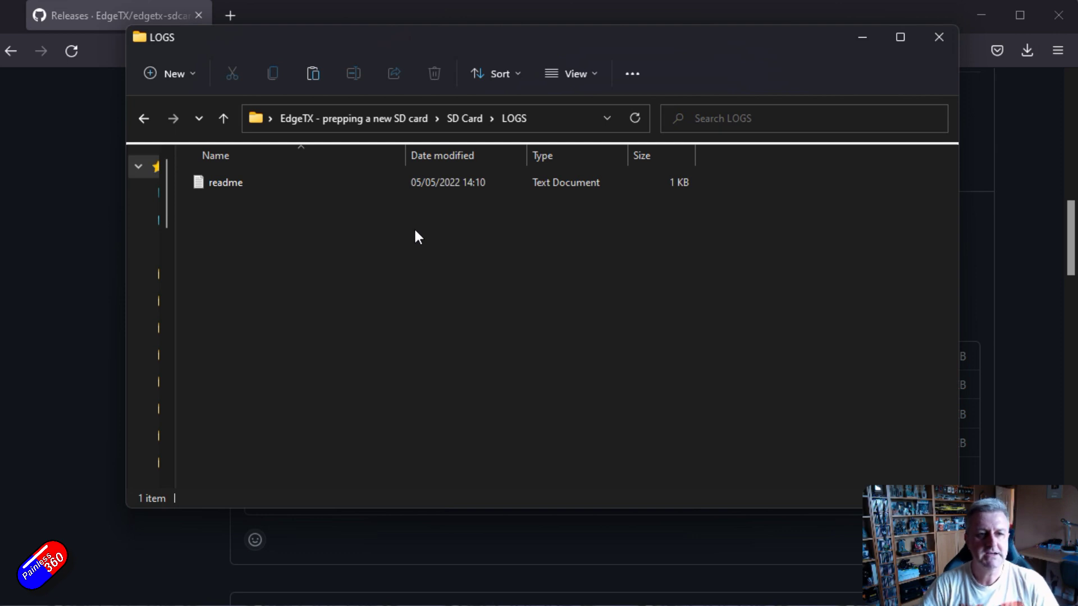
{"action": "key", "text": "alt+Up"}
{"action": "left_click", "coordinate": [273, 259]}
{"action": "double_click", "coordinate": [275, 261]}
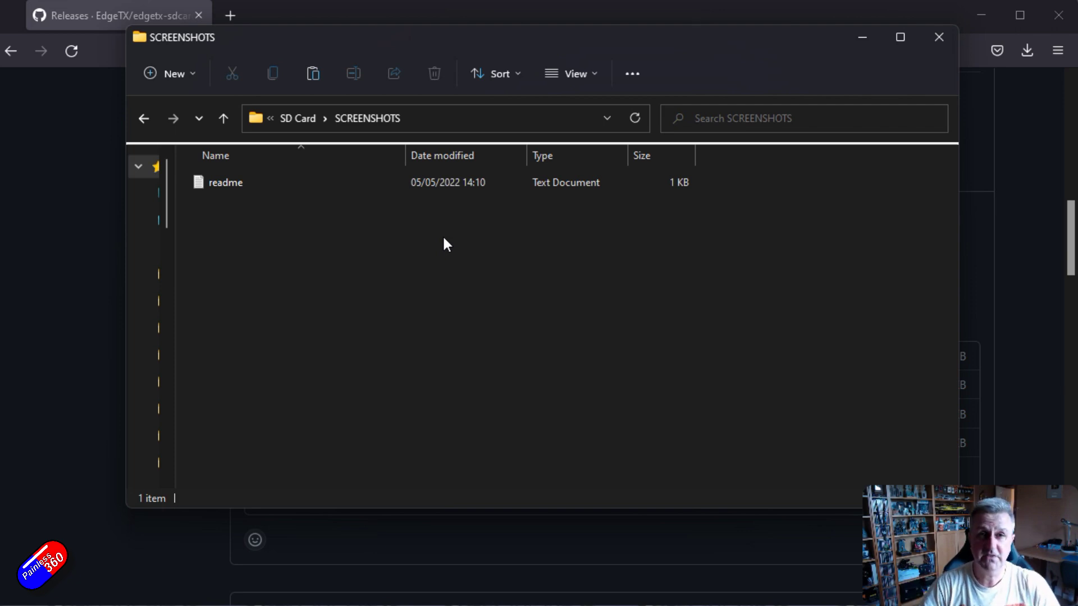
{"action": "key", "text": "alt+Up"}
Step: Open SCRIPTS and browse its FUNCTIONS, MIXES and TOOLS subfolders
{"action": "left_click", "coordinate": [249, 286]}
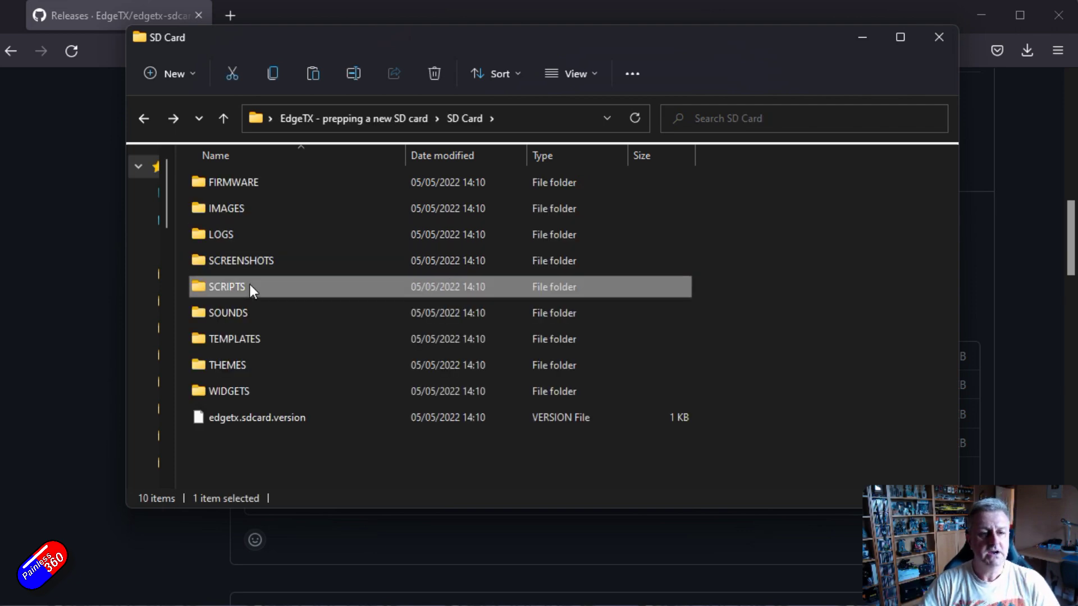
{"action": "double_click", "coordinate": [249, 285]}
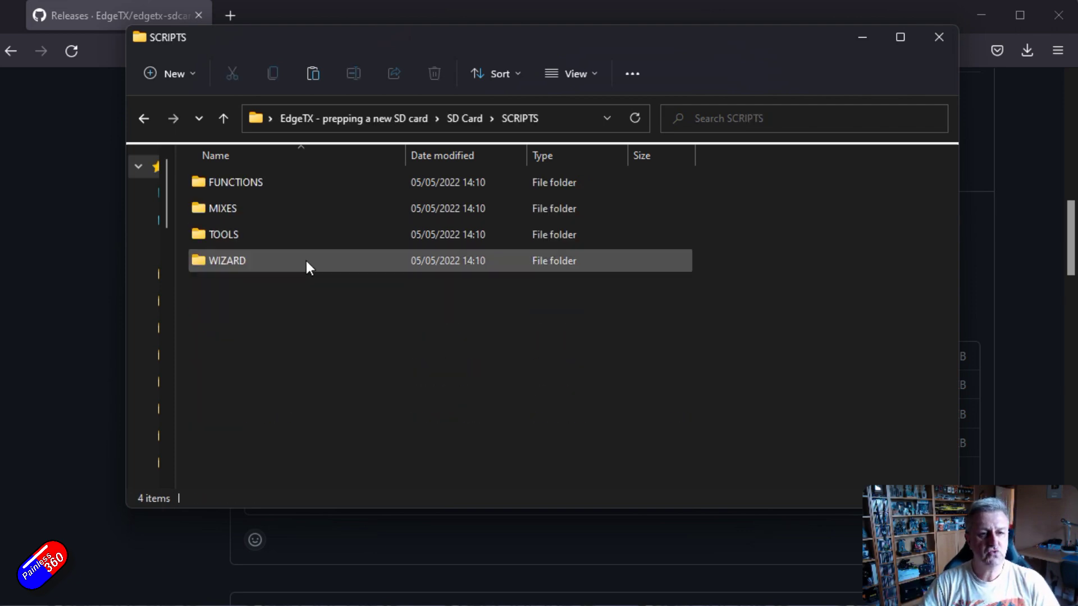
{"action": "double_click", "coordinate": [272, 184]}
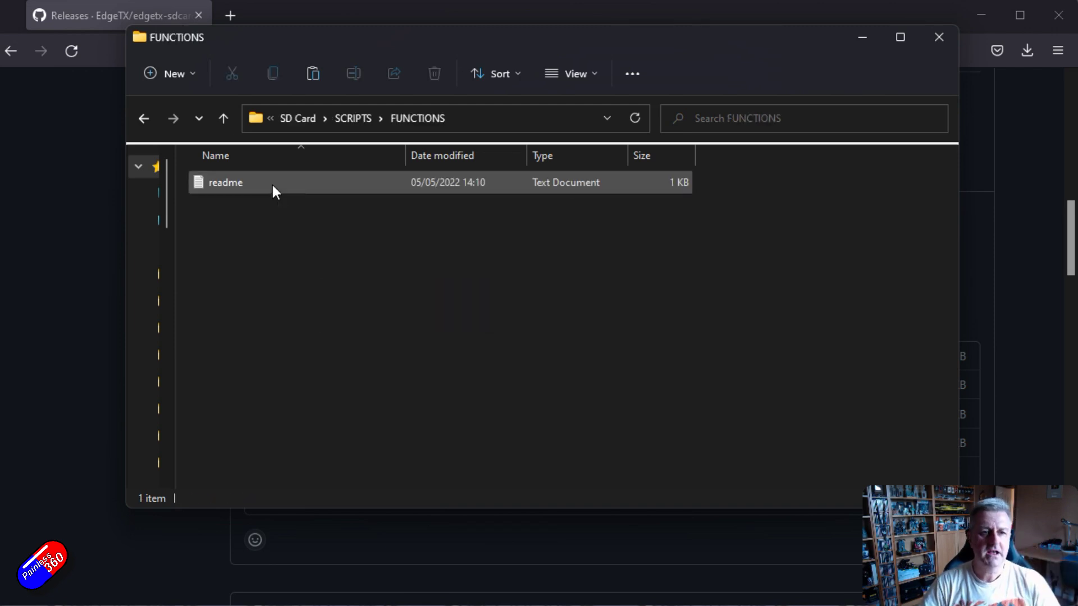
{"action": "key", "text": "alt+Left"}
{"action": "double_click", "coordinate": [243, 207]}
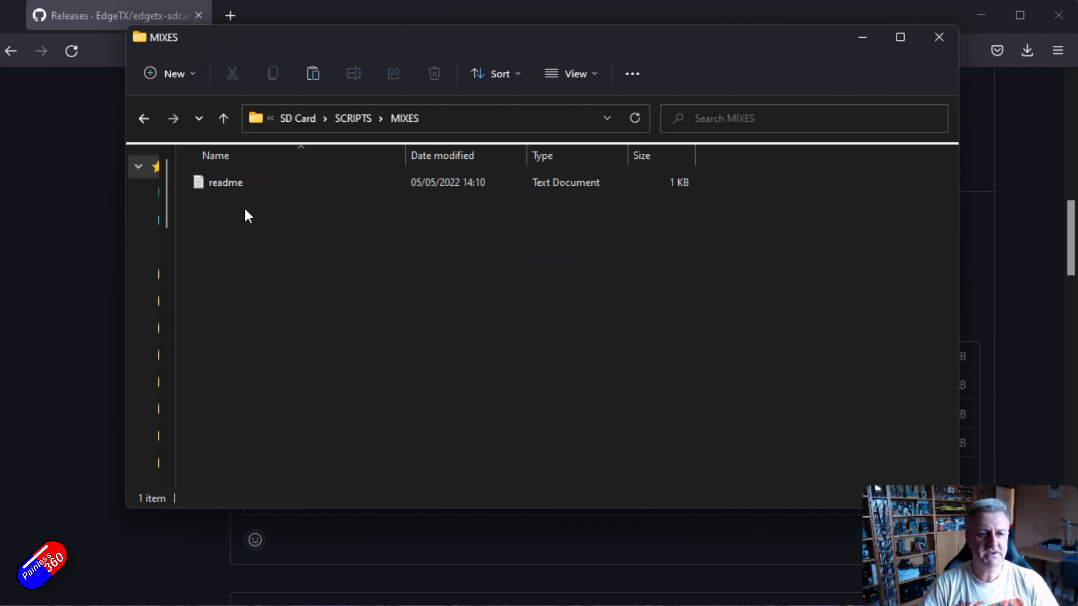
{"action": "key", "text": "alt+Left"}
{"action": "double_click", "coordinate": [244, 240]}
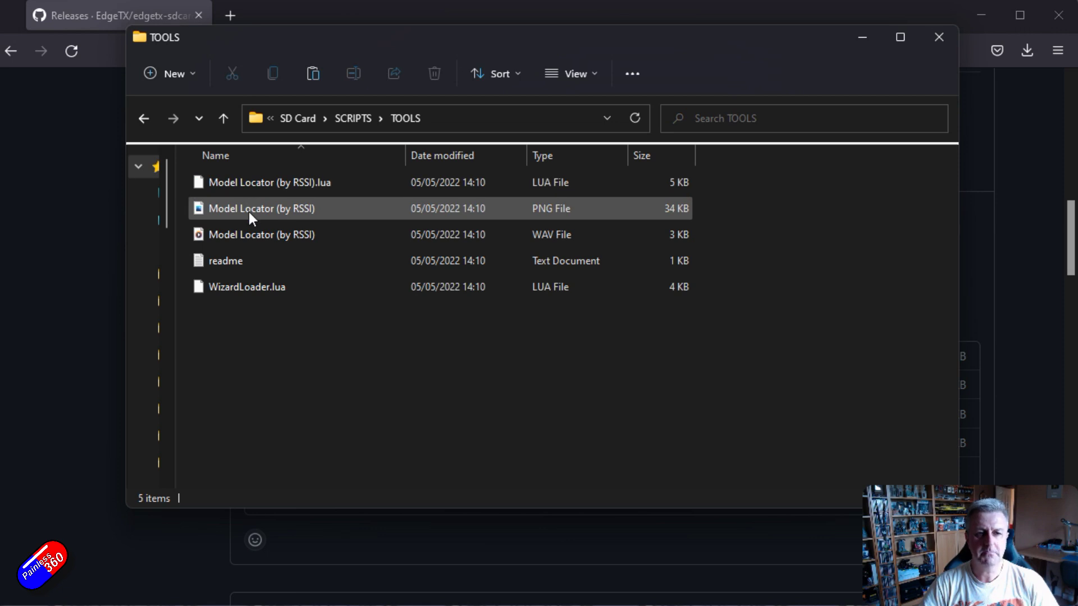
Step: Read the readme file in TOOLS, close it, and restore the folder window's height
{"action": "mouse_move", "coordinate": [248, 211]}
{"action": "left_click", "coordinate": [227, 262]}
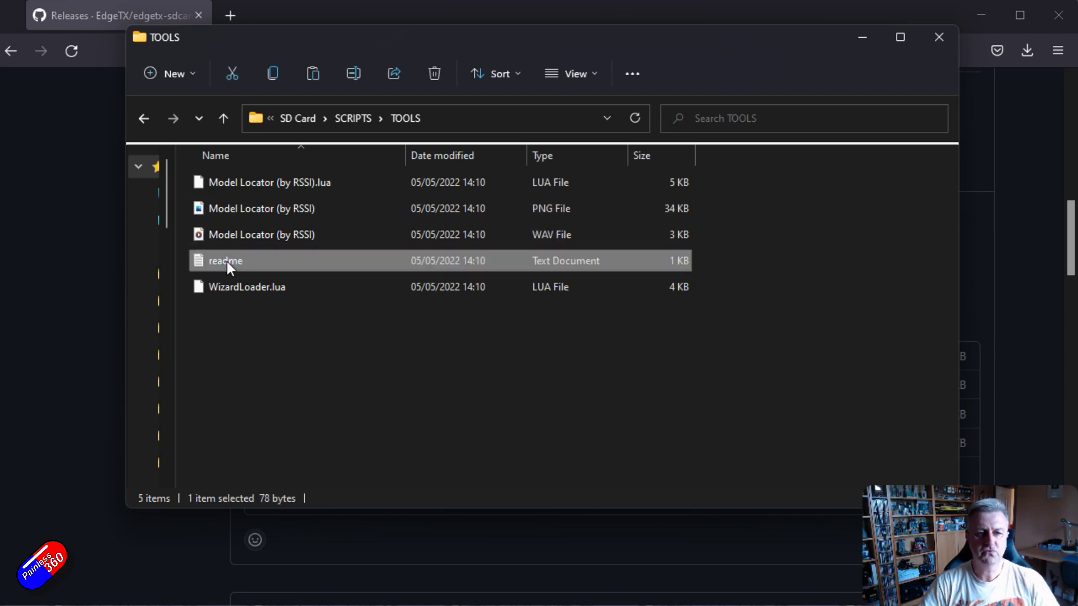
{"action": "left_click", "coordinate": [227, 262]}
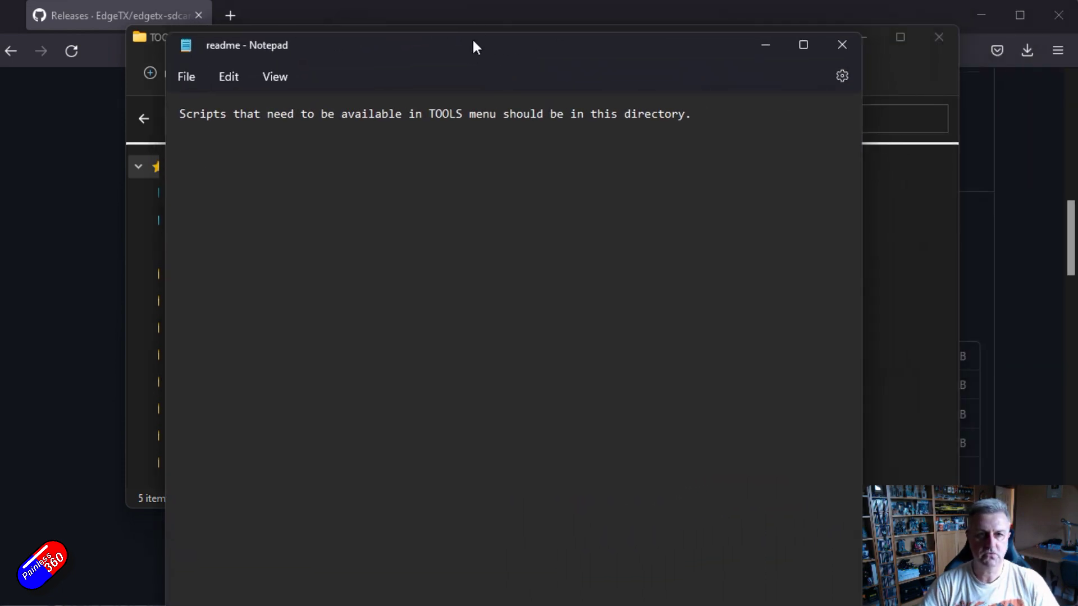
{"action": "left_click_drag", "start_coordinate": [477, 27], "coordinate": [437, 286]}
{"action": "left_click", "coordinate": [729, 114]}
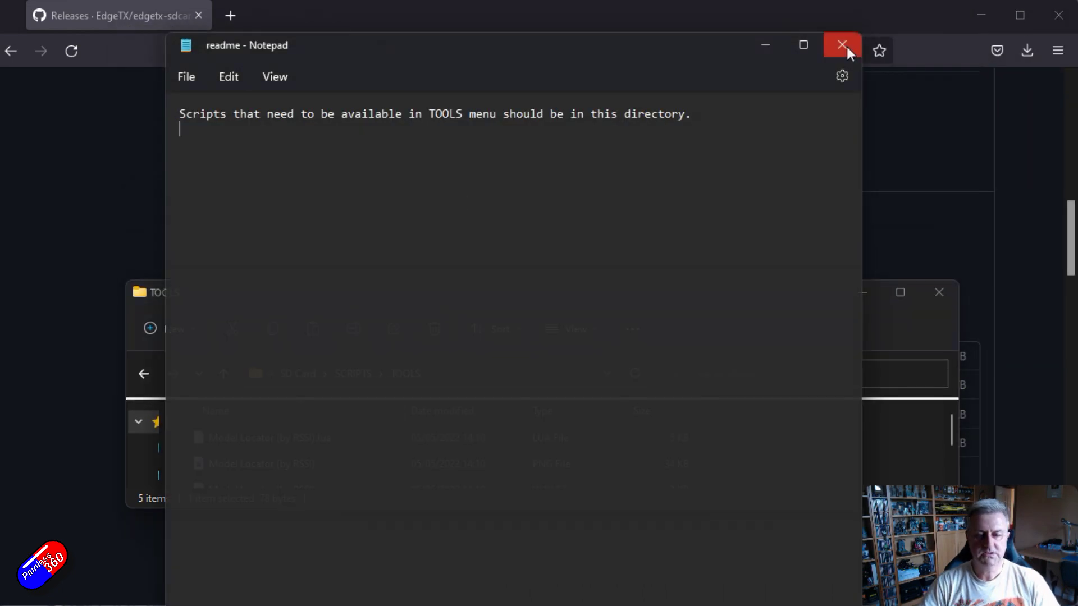
{"action": "left_click", "coordinate": [842, 45]}
{"action": "left_click_drag", "start_coordinate": [714, 282], "coordinate": [701, 56]}
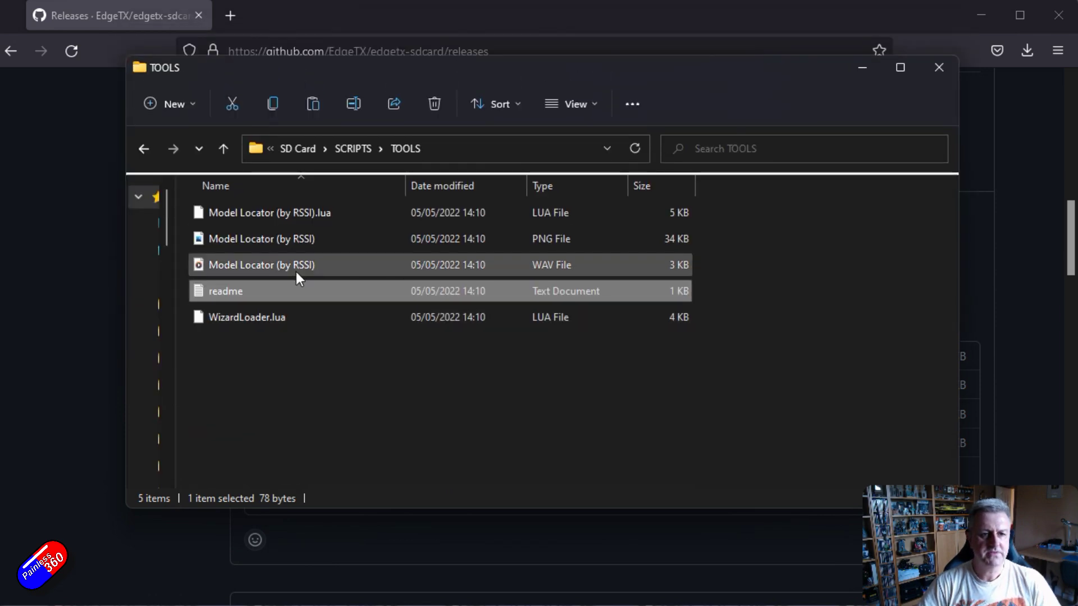
Step: Browse the WIZARD folder and its img subfolder, then return to SCRIPTS
{"action": "key", "text": "BackSpace"}
{"action": "double_click", "coordinate": [234, 292]}
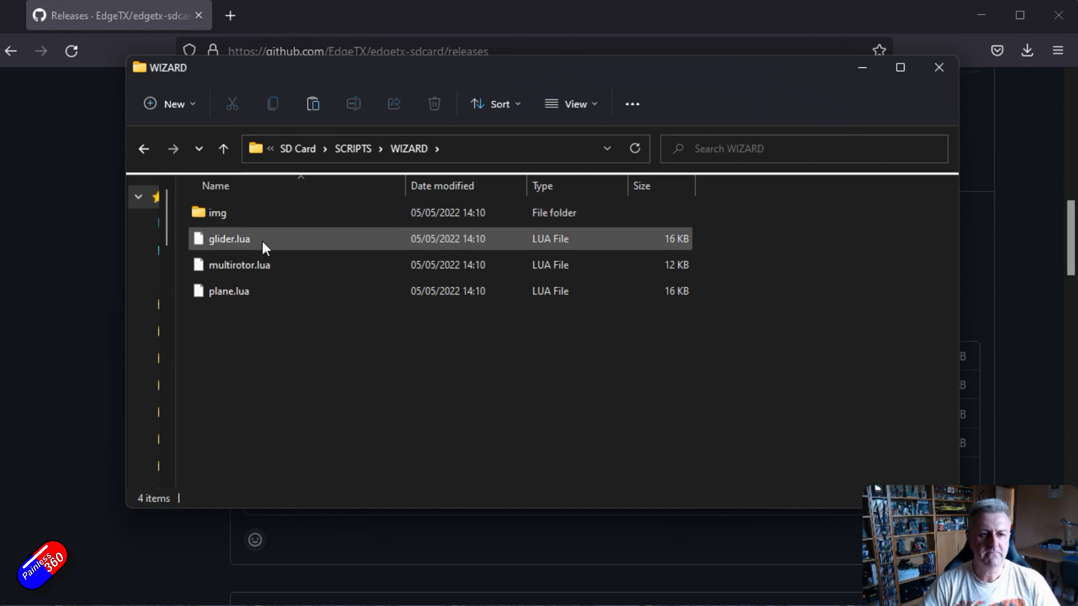
{"action": "double_click", "coordinate": [217, 210]}
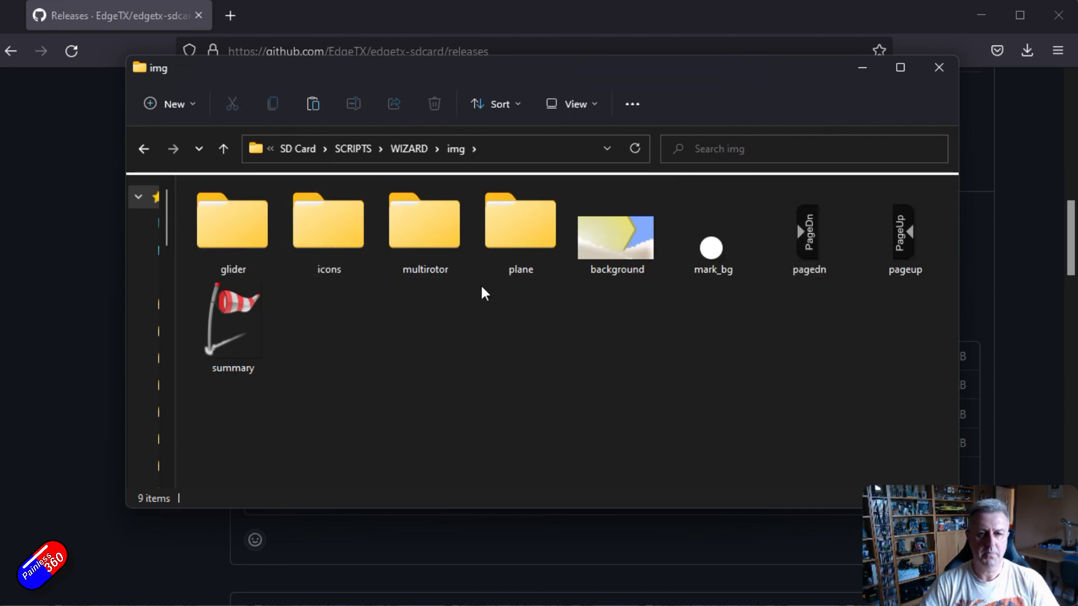
{"action": "key", "text": "alt+Left"}
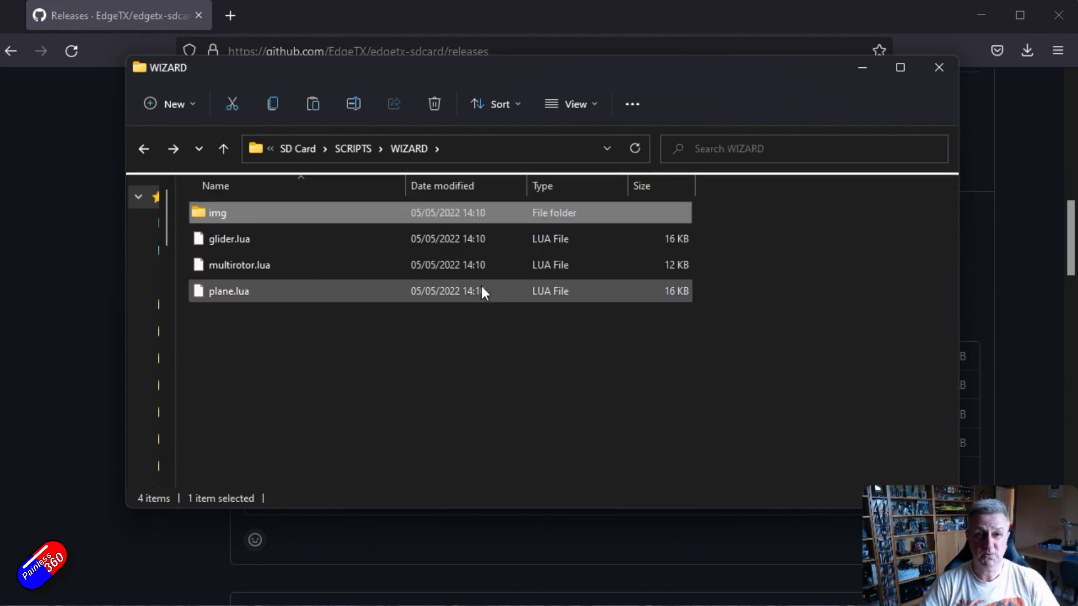
{"action": "left_click", "coordinate": [368, 153]}
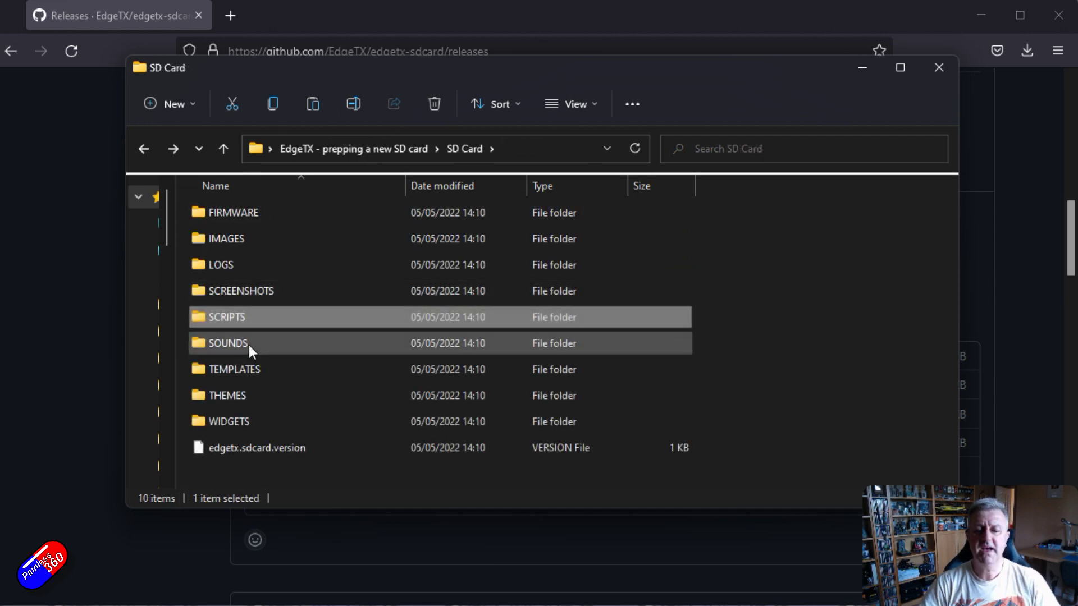
Step: Look inside SOUNDS, then TEMPLATES and its PERSONAL and SoarETX folders
{"action": "left_click", "coordinate": [248, 344]}
{"action": "double_click", "coordinate": [248, 344]}
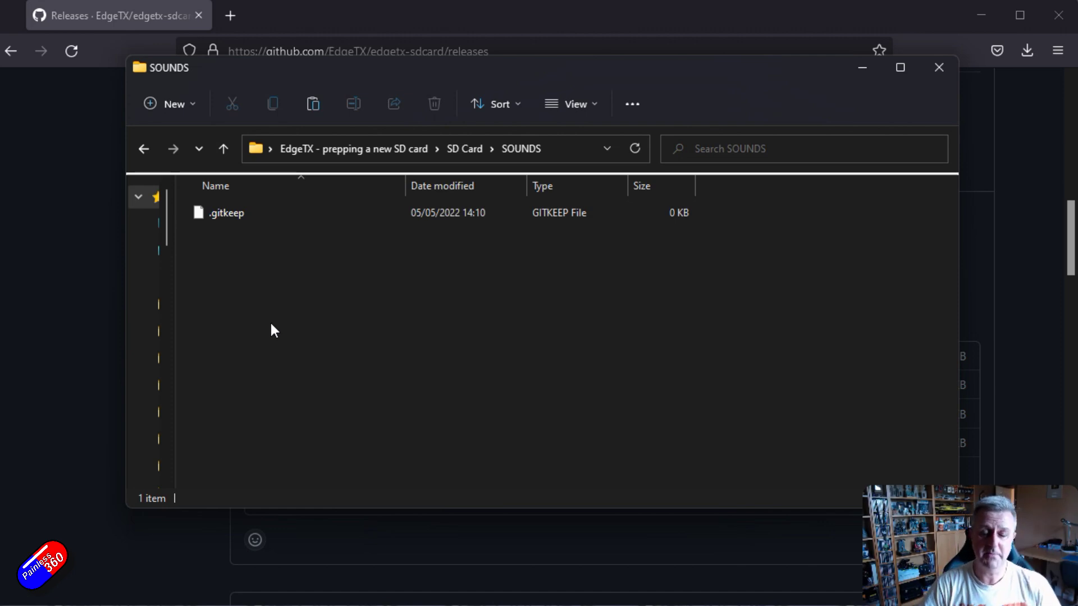
{"action": "key", "text": "alt+Left"}
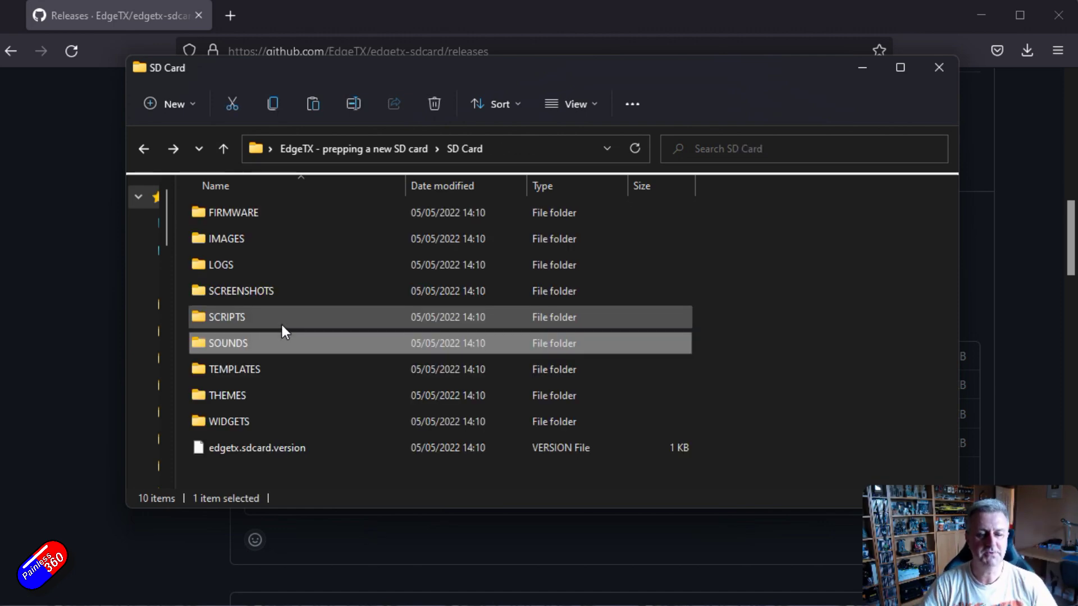
{"action": "double_click", "coordinate": [242, 369]}
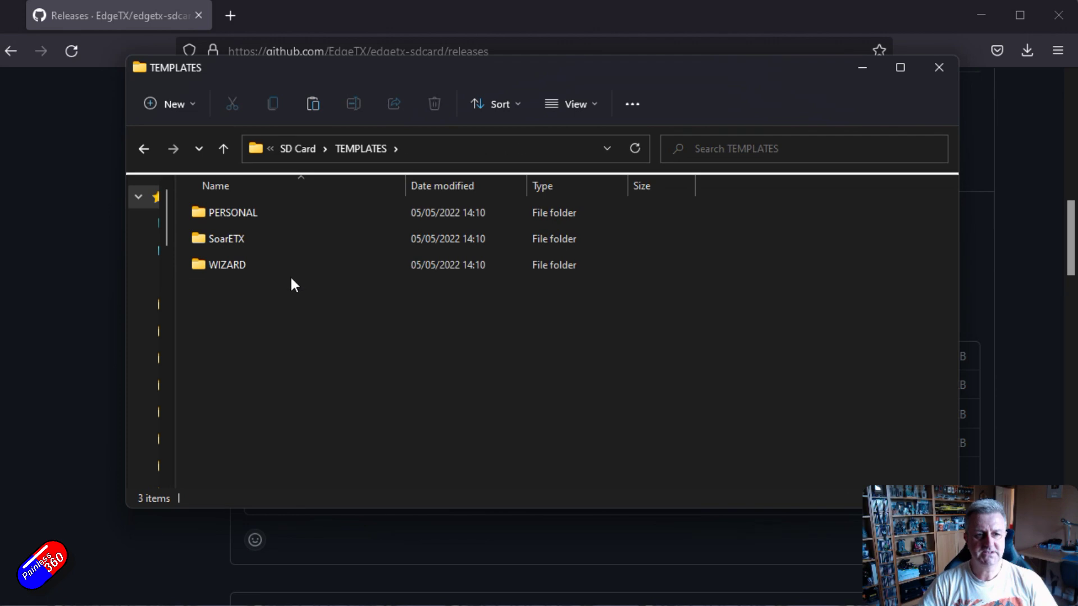
{"action": "double_click", "coordinate": [261, 210]}
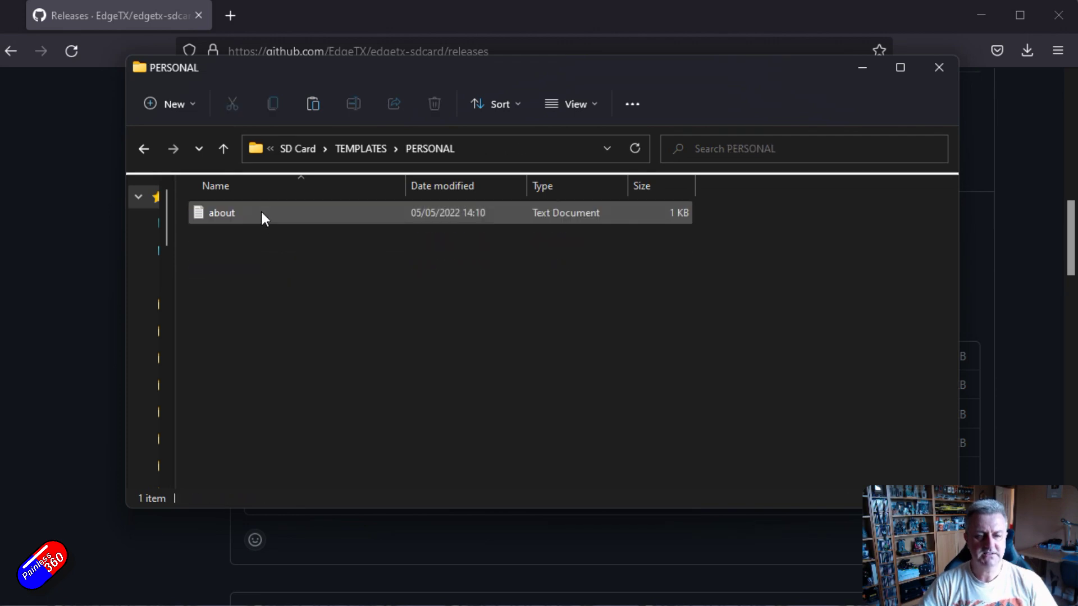
{"action": "key", "text": "alt+Left"}
{"action": "double_click", "coordinate": [241, 233]}
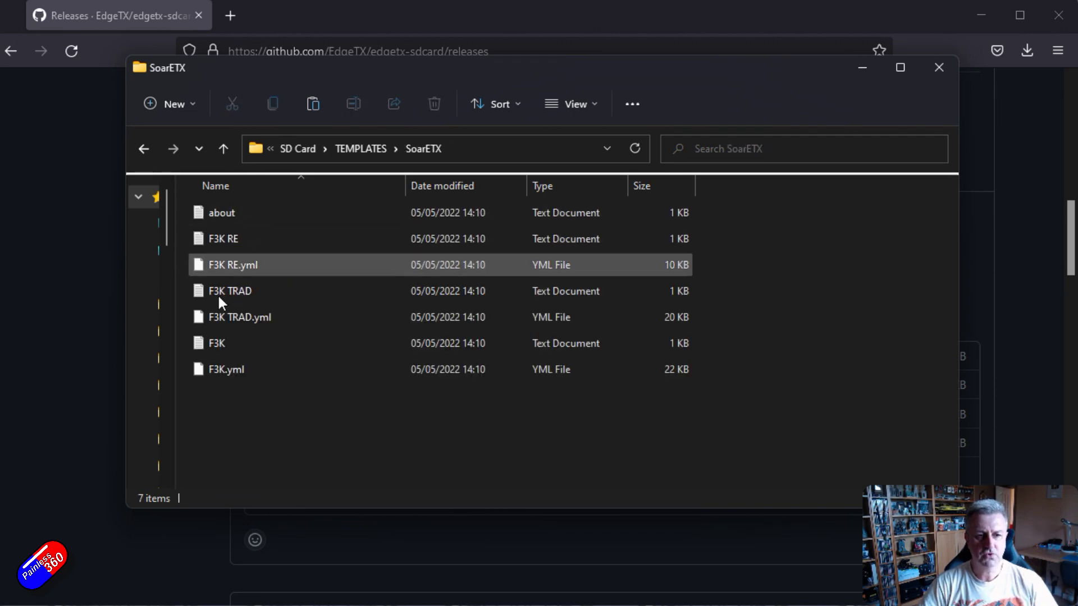
Step: Read the SoarETX about file in a resized Notepad window, then close it
{"action": "left_click", "coordinate": [247, 216]}
{"action": "double_click", "coordinate": [247, 216]}
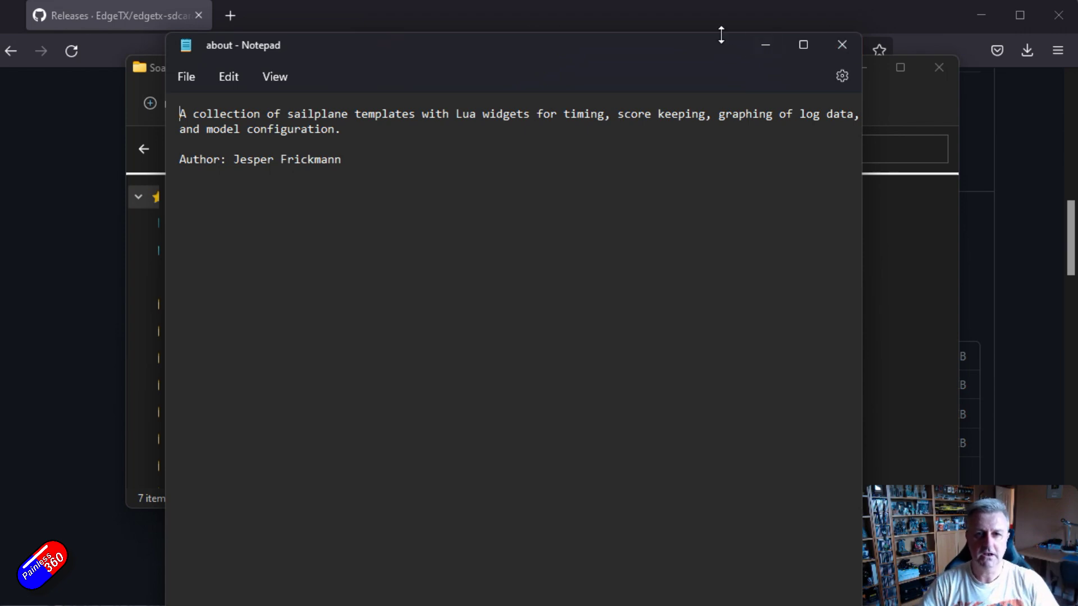
{"action": "left_click_drag", "start_coordinate": [719, 34], "coordinate": [694, 120]}
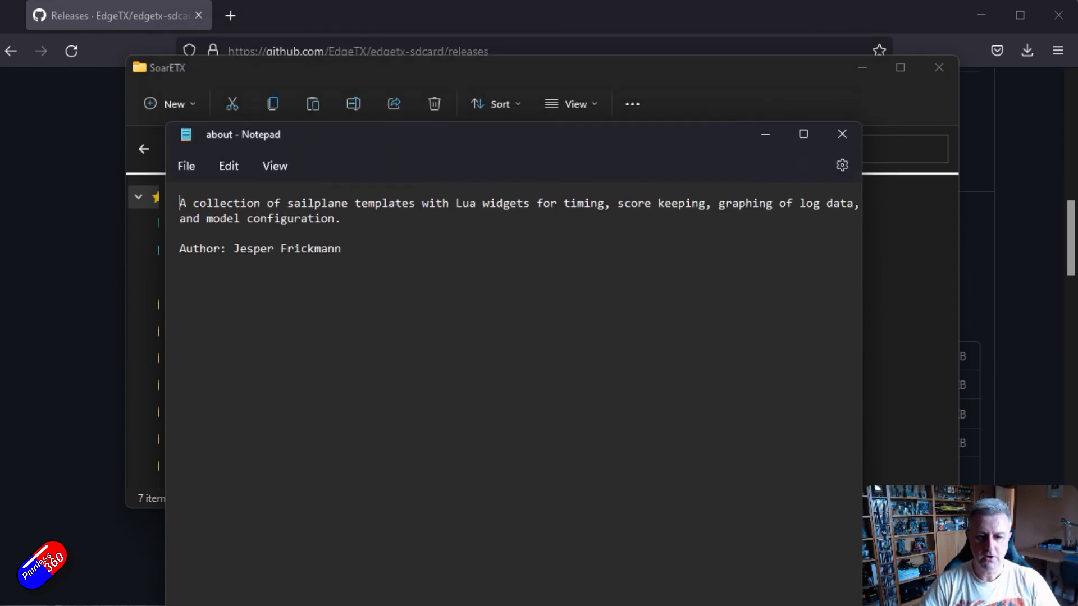
{"action": "left_click_drag", "start_coordinate": [769, 605], "coordinate": [784, 491]}
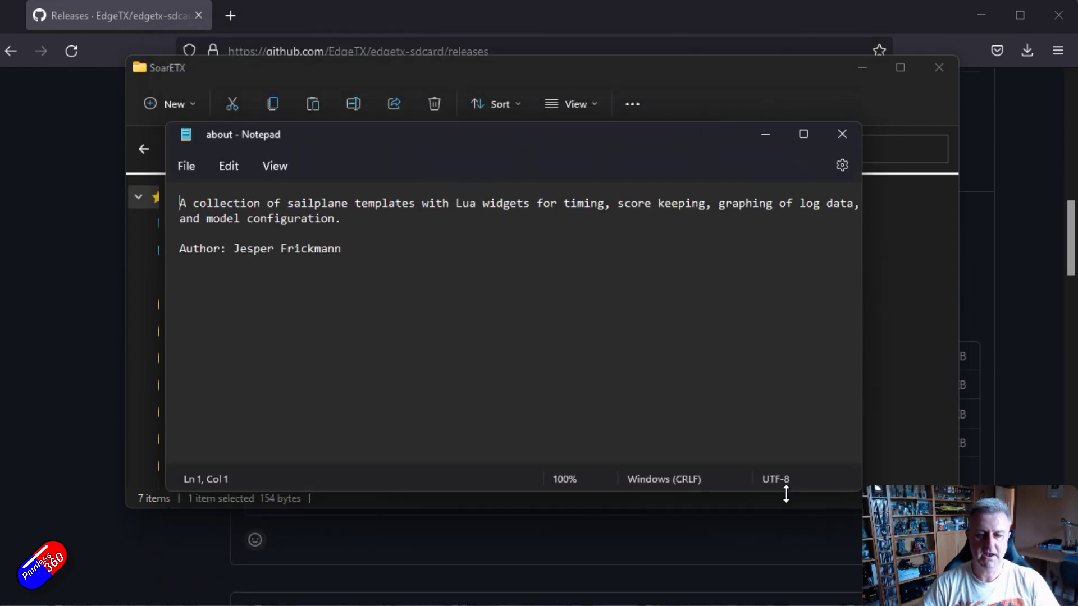
{"action": "left_click", "coordinate": [842, 135]}
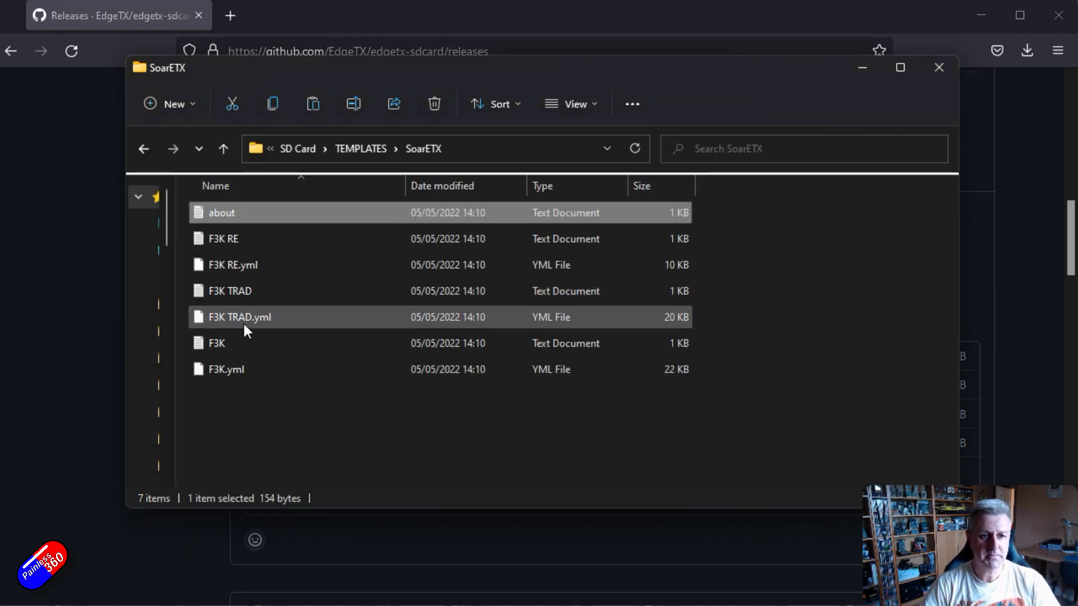
Step: Check the WIZARD templates folder, then the THEMES and WIDGETS folders
{"action": "key", "text": "BackSpace"}
{"action": "left_click", "coordinate": [243, 263]}
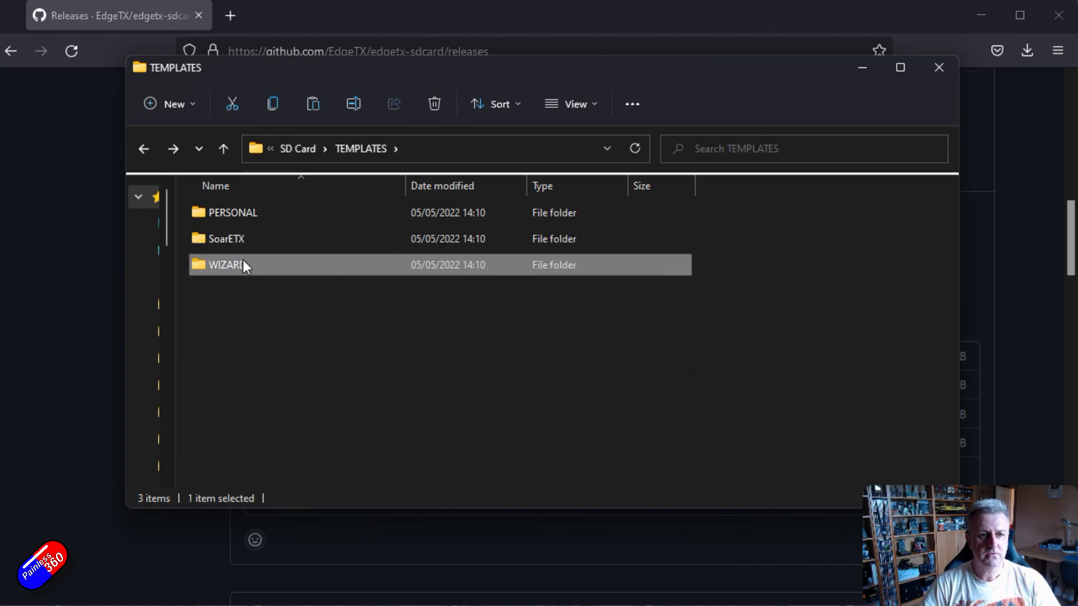
{"action": "double_click", "coordinate": [243, 263]}
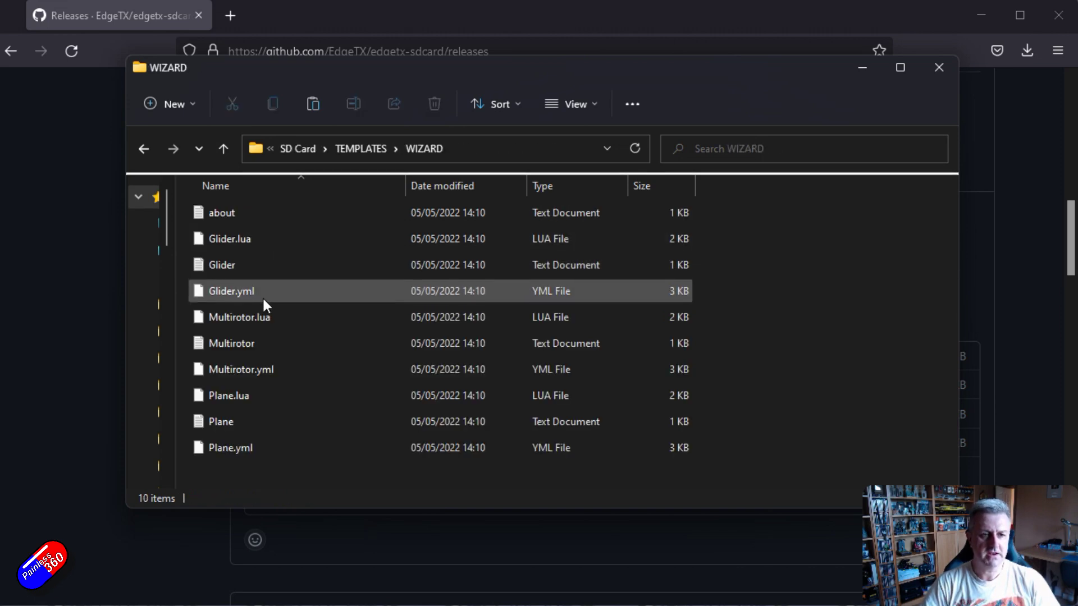
{"action": "key", "text": "BackSpace"}
{"action": "key", "text": "BackSpace"}
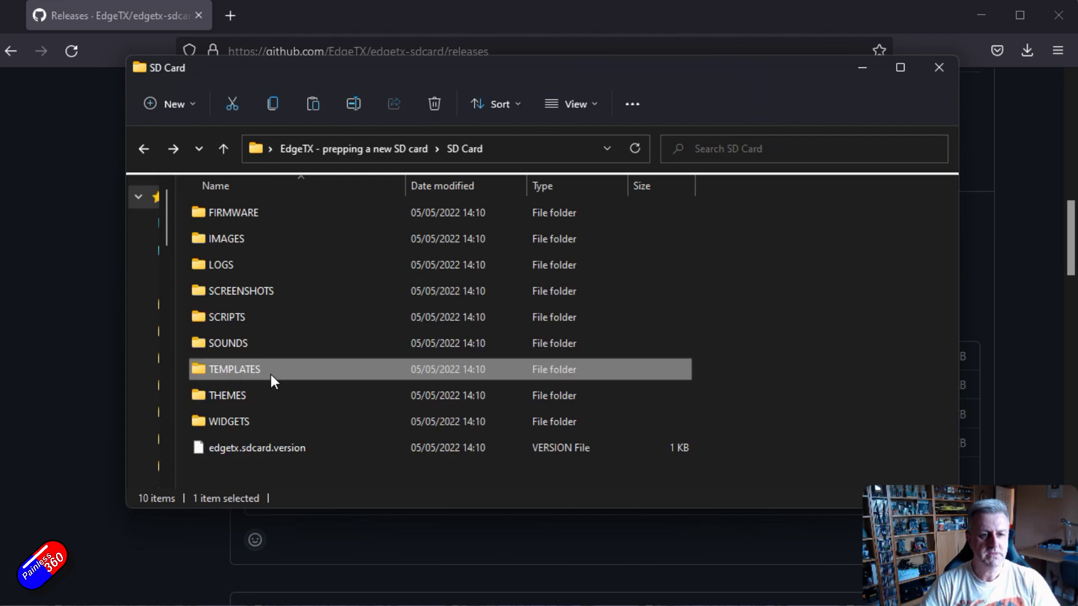
{"action": "double_click", "coordinate": [240, 395]}
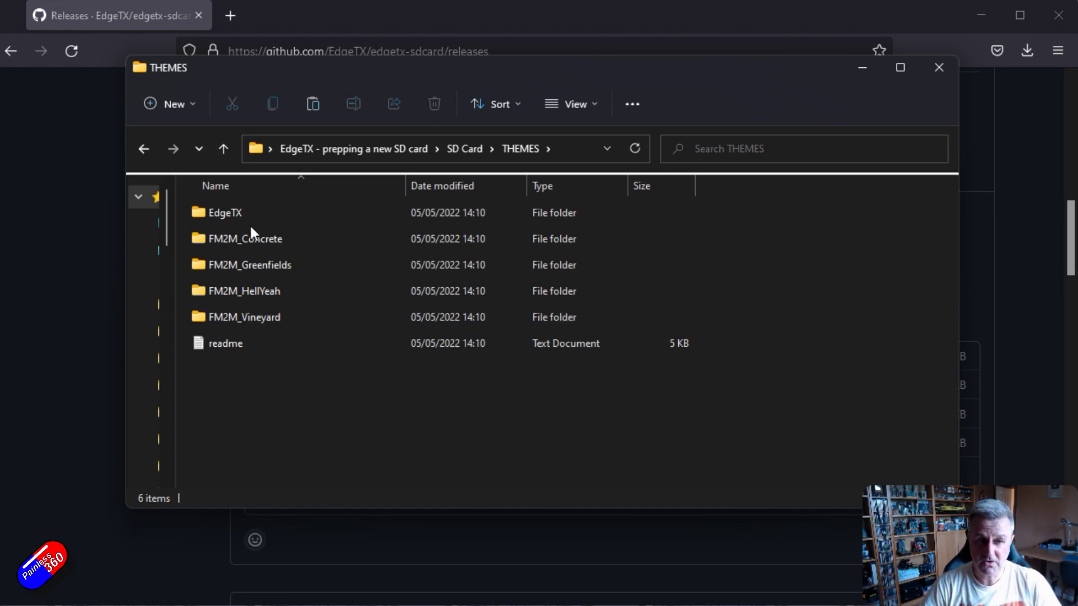
{"action": "key", "text": "BackSpace"}
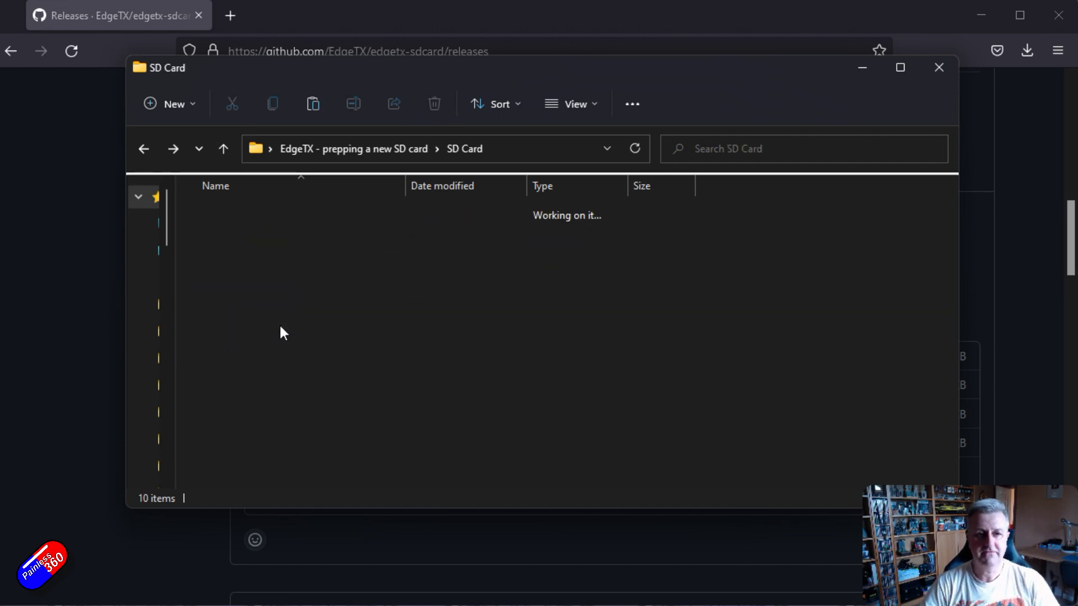
{"action": "double_click", "coordinate": [244, 422]}
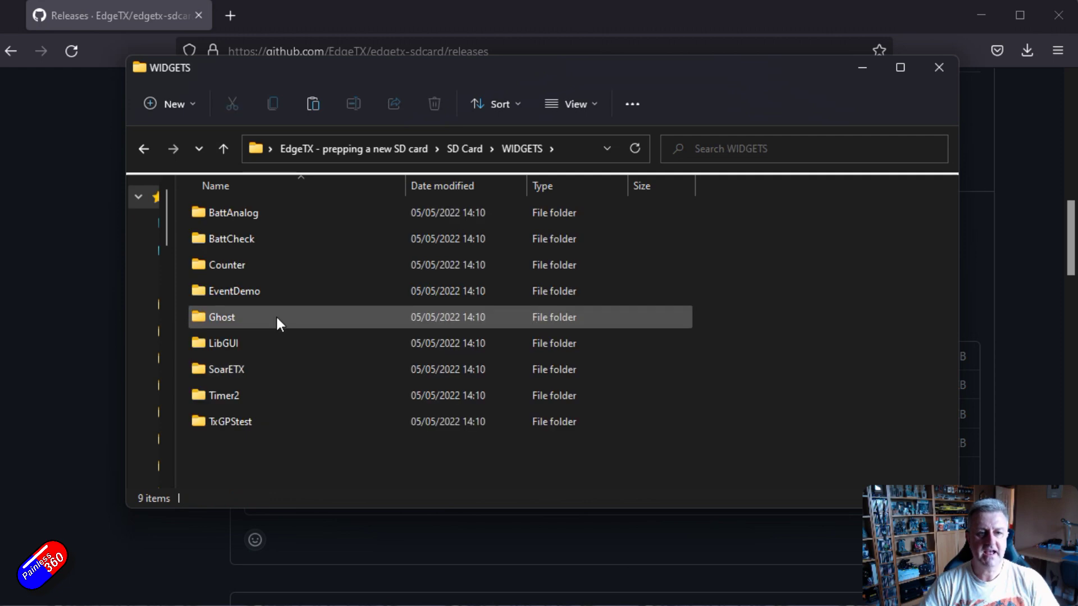
{"action": "mouse_move", "coordinate": [276, 324]}
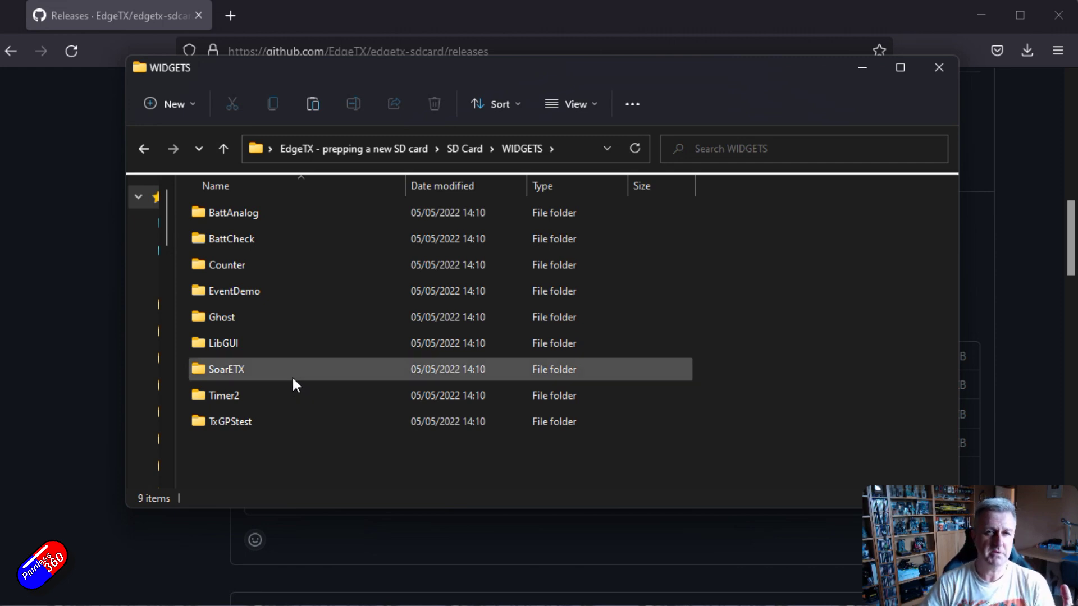
{"action": "mouse_move", "coordinate": [293, 379]}
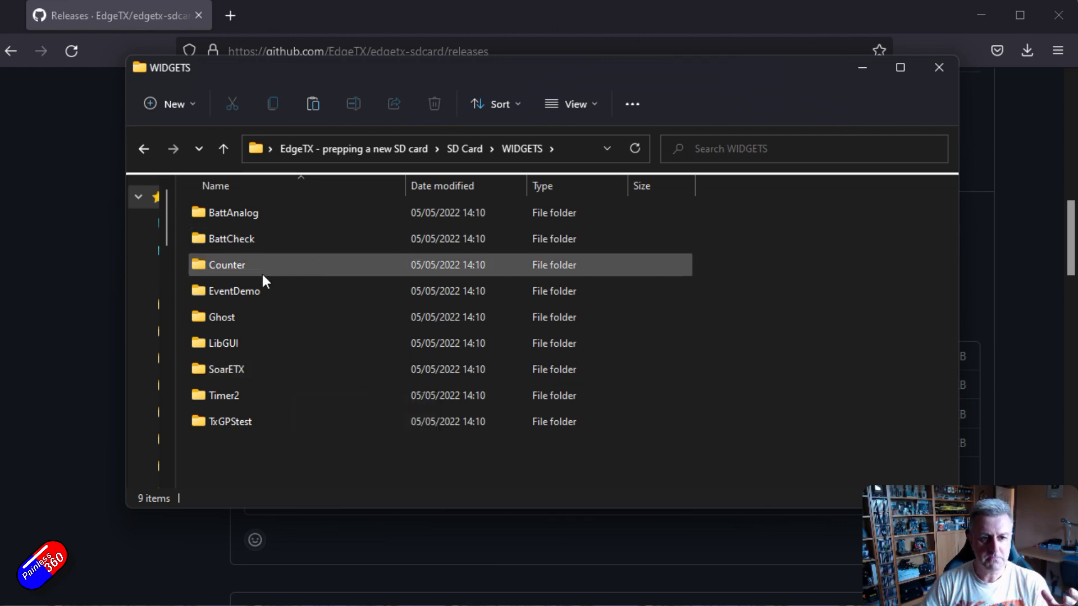
{"action": "key", "text": "BackSpace"}
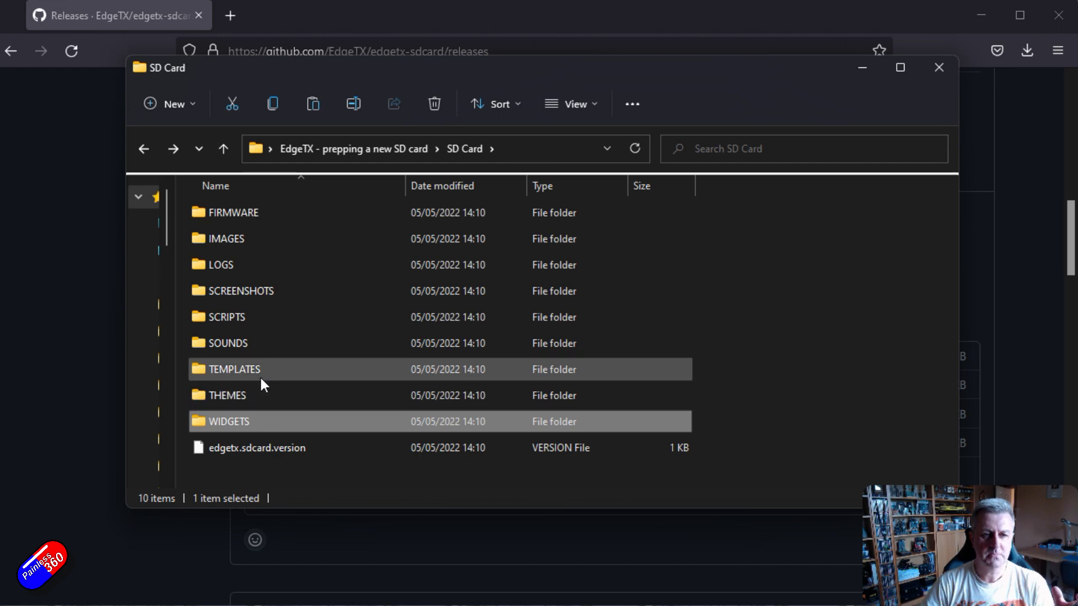
Step: Revisit SCRIPTS and its WIZARD folder, open SOUNDS, then return to the GitHub releases page
{"action": "double_click", "coordinate": [281, 315]}
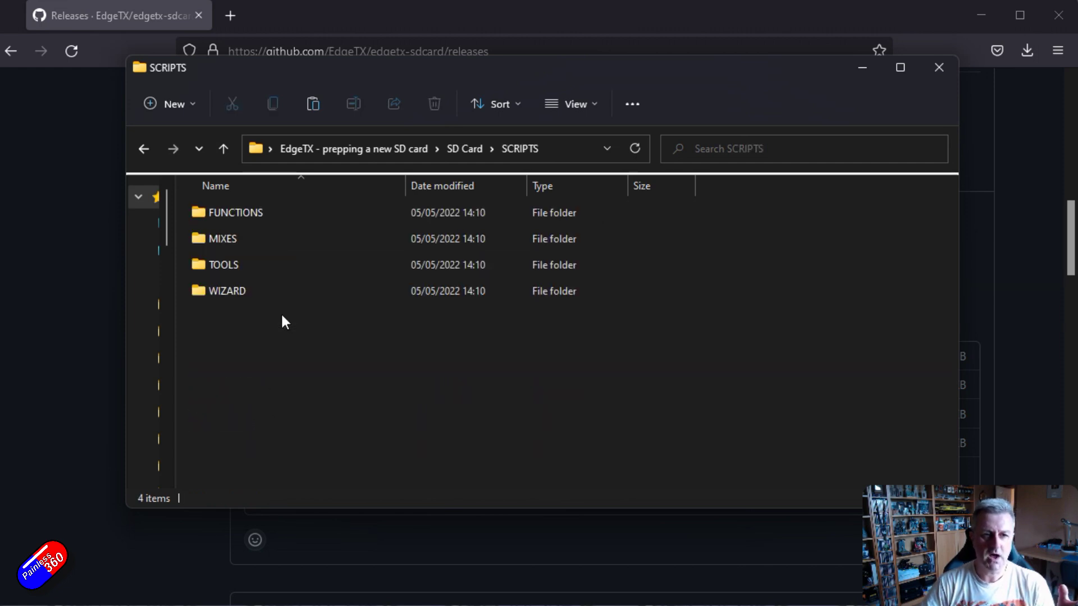
{"action": "double_click", "coordinate": [248, 294]}
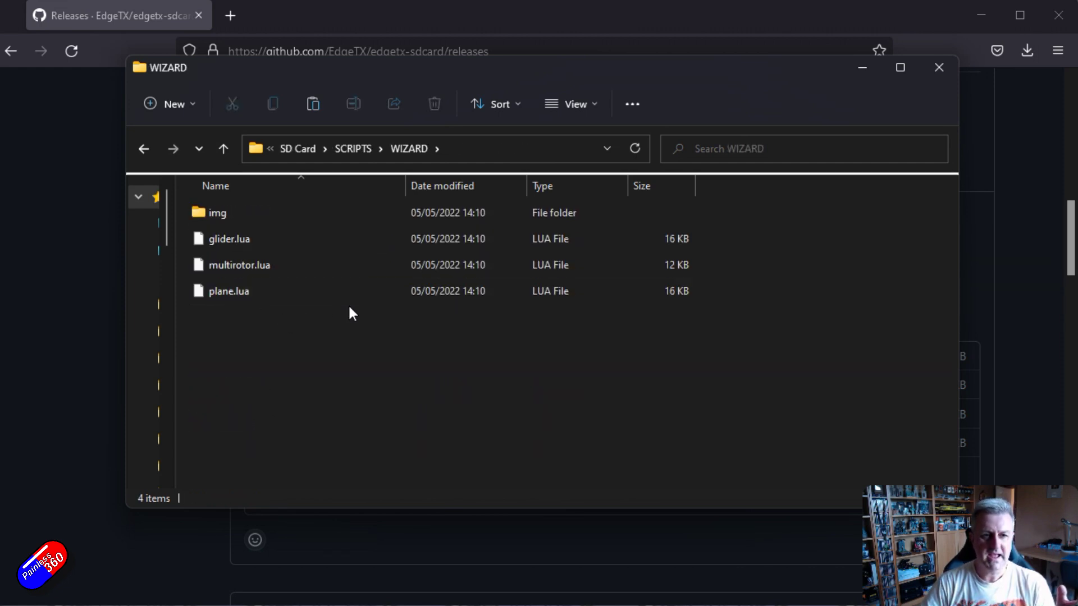
{"action": "key", "text": "alt+Left"}
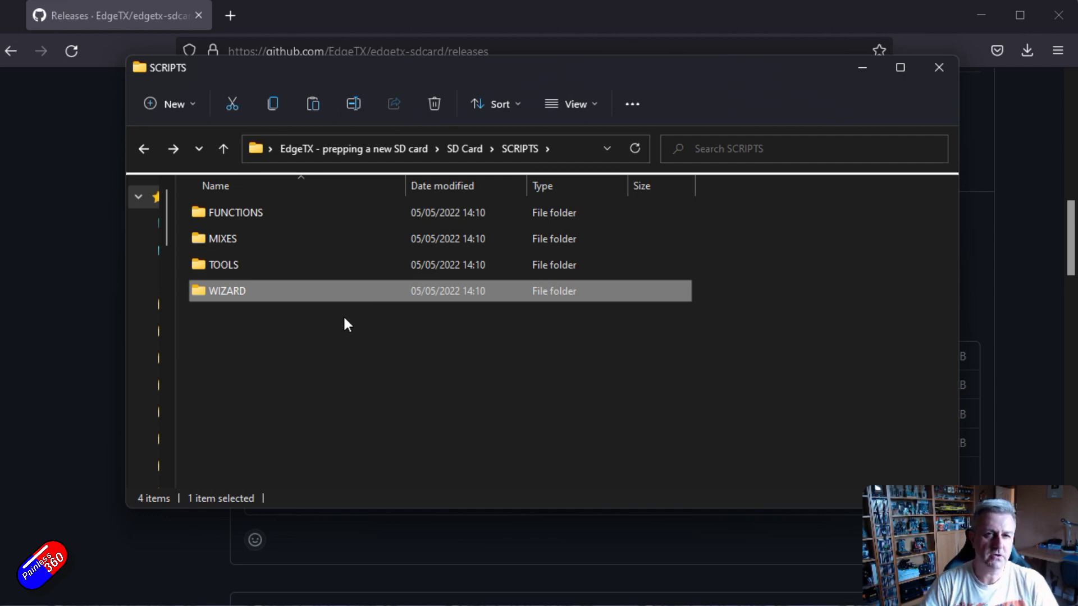
{"action": "key", "text": "alt+Left"}
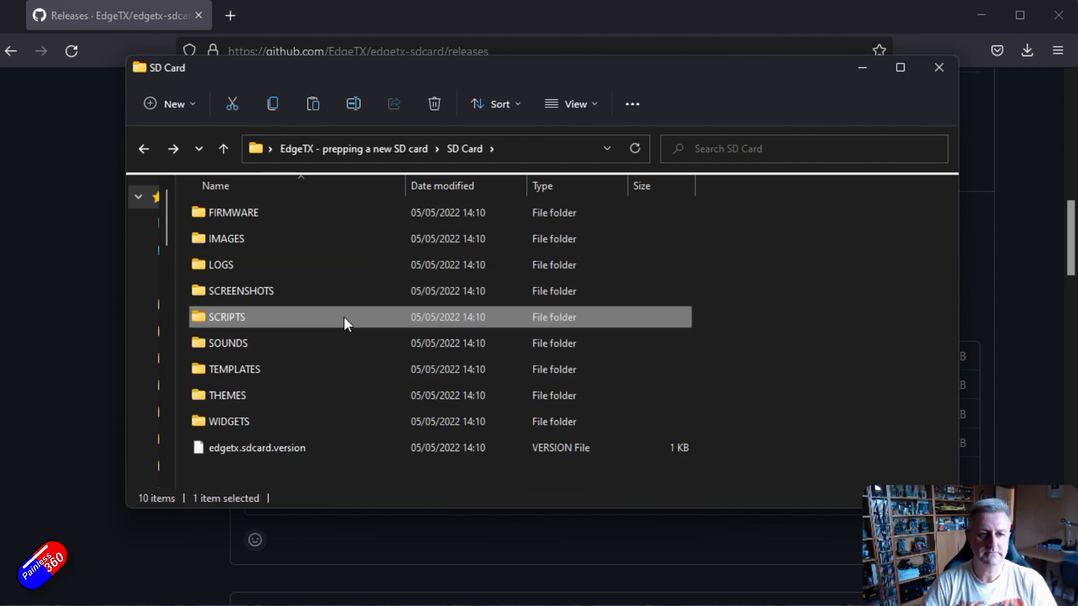
{"action": "key", "text": "Down"}
{"action": "key", "text": "Return"}
{"action": "left_click", "coordinate": [638, 17]}
Step: Open the edgetx-sdcard-sounds releases and expand Latest Voice Pack assets for edgetx-sdcard-sounds-en-2.7.0.zip
{"action": "scroll", "coordinate": [514, 266], "scroll_direction": "up", "scroll_amount": 10}
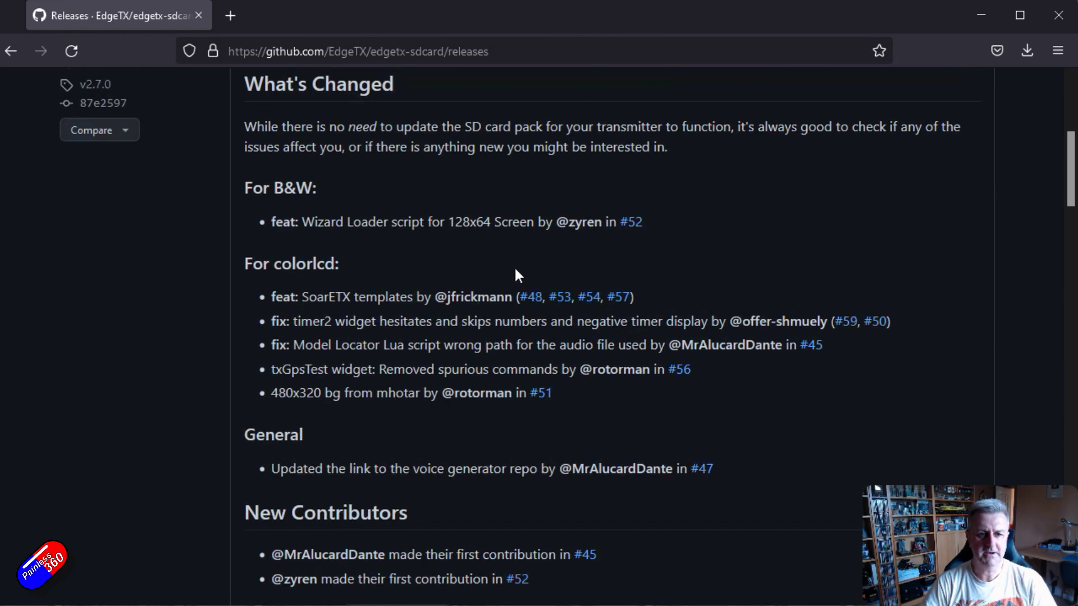
{"action": "key", "text": "alt+Left"}
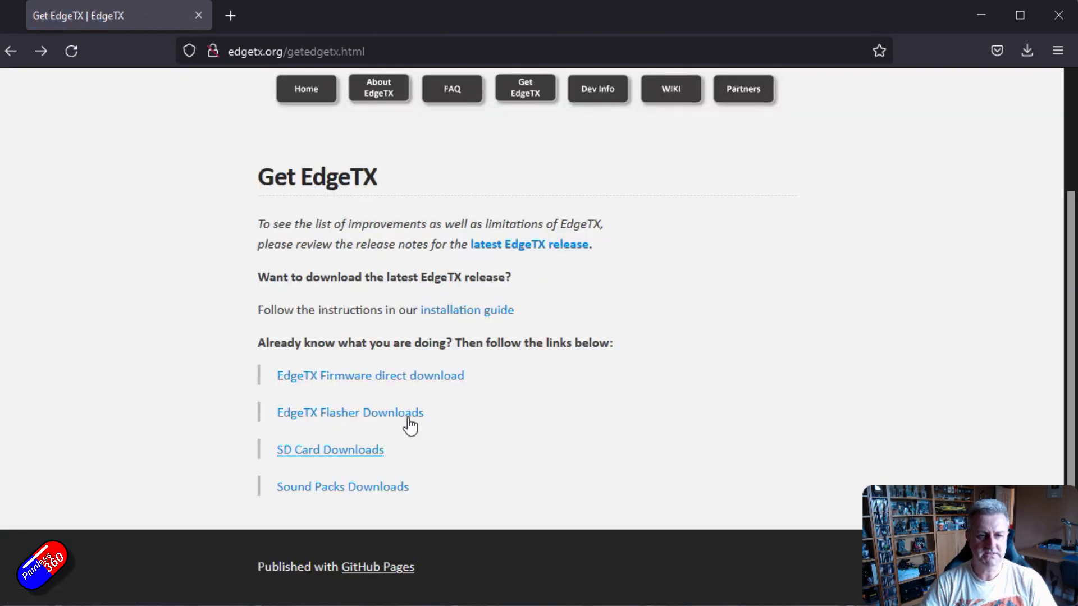
{"action": "left_click", "coordinate": [359, 488]}
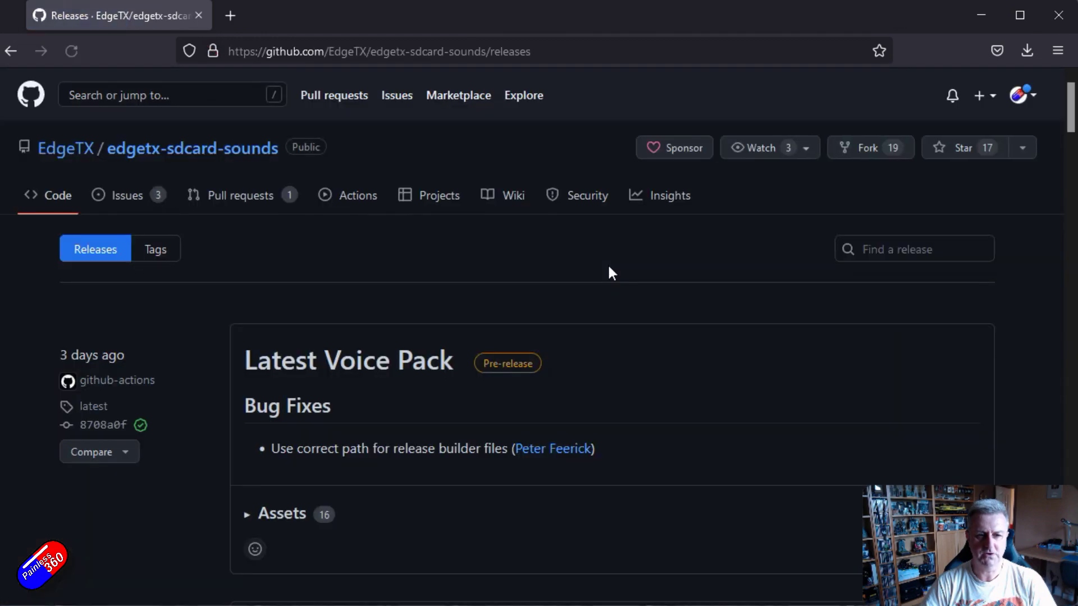
{"action": "scroll", "coordinate": [607, 263], "scroll_direction": "down", "scroll_amount": 3}
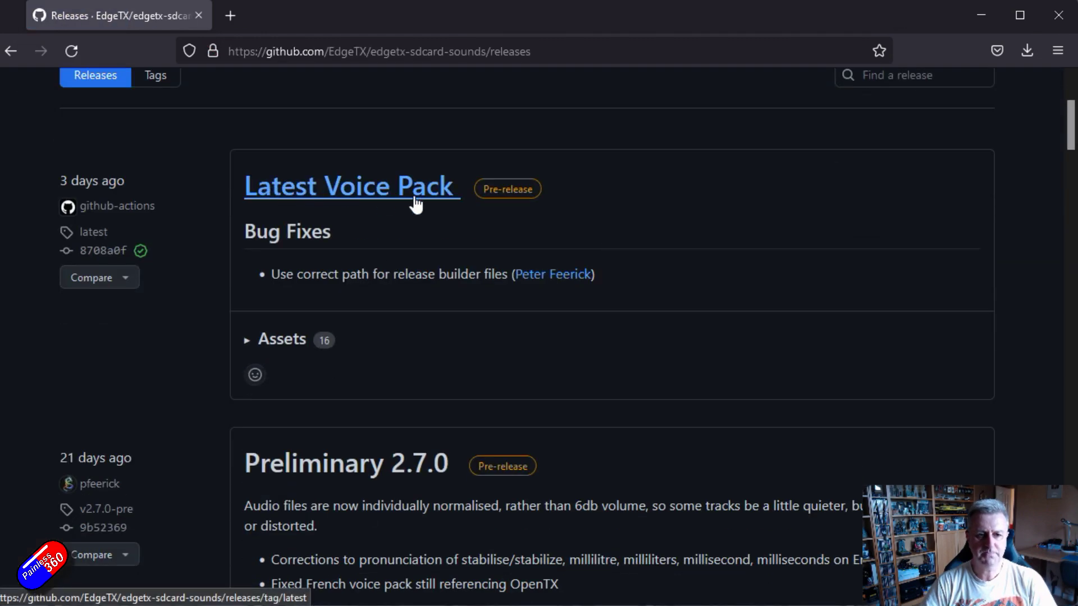
{"action": "scroll", "coordinate": [416, 204], "scroll_direction": "down", "scroll_amount": 8}
{"action": "scroll", "coordinate": [404, 225], "scroll_direction": "up", "scroll_amount": 5}
{"action": "scroll", "coordinate": [403, 224], "scroll_direction": "up", "scroll_amount": 4}
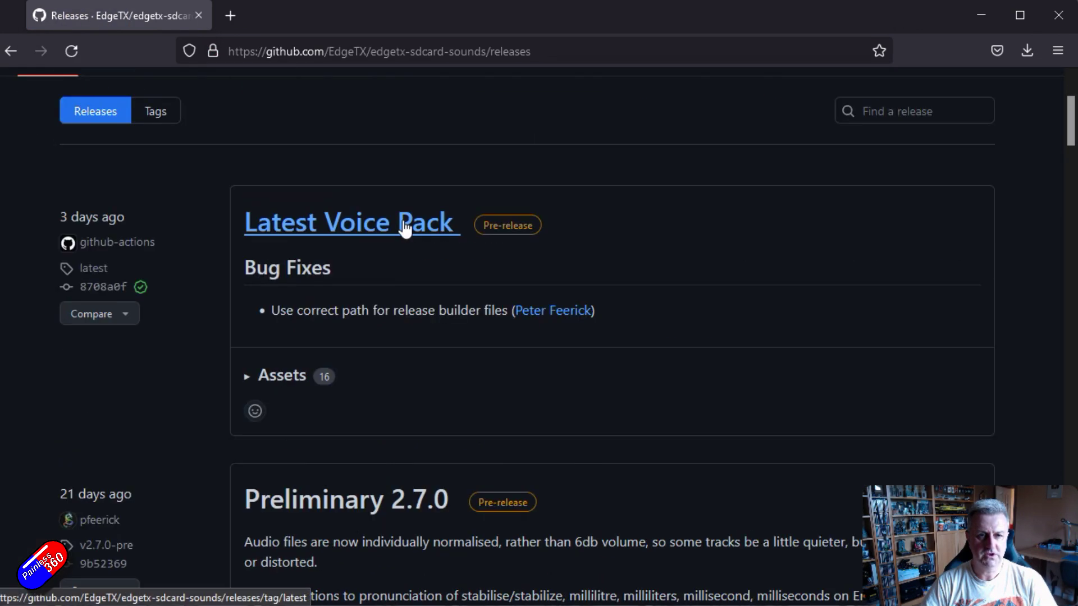
{"action": "left_click", "coordinate": [271, 375]}
{"action": "scroll", "coordinate": [450, 345], "scroll_direction": "down", "scroll_amount": 3}
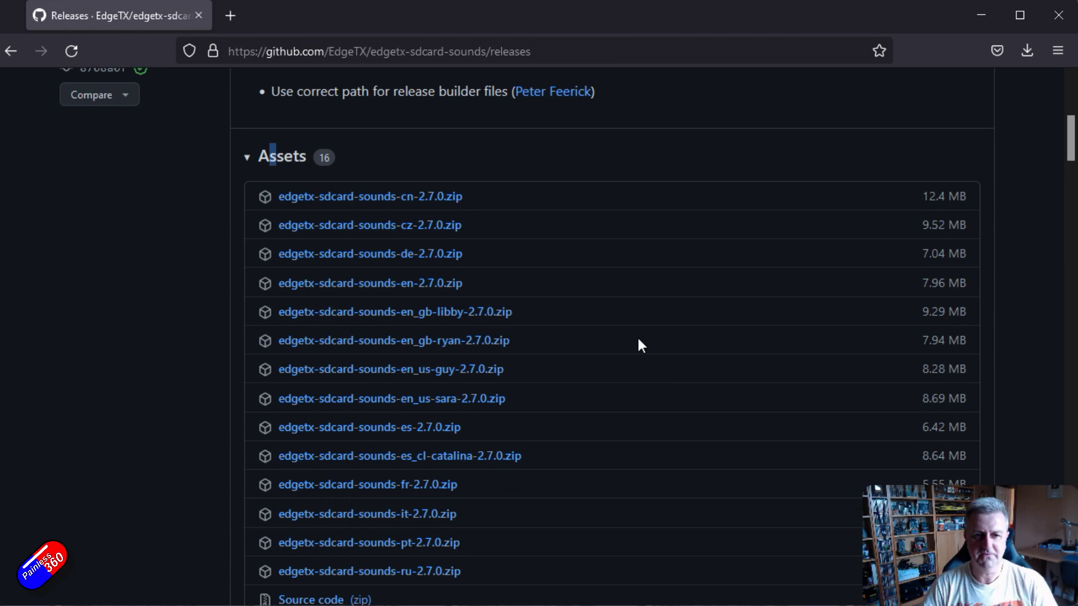
{"action": "scroll", "coordinate": [555, 203], "scroll_direction": "up", "scroll_amount": 2}
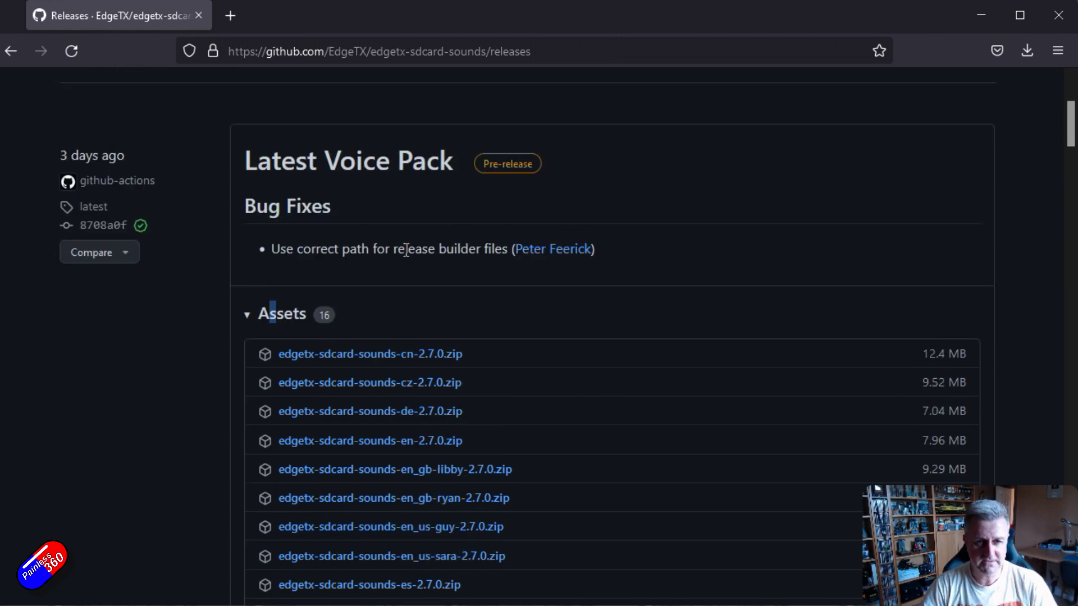
{"action": "scroll", "coordinate": [560, 339], "scroll_direction": "down", "scroll_amount": 2}
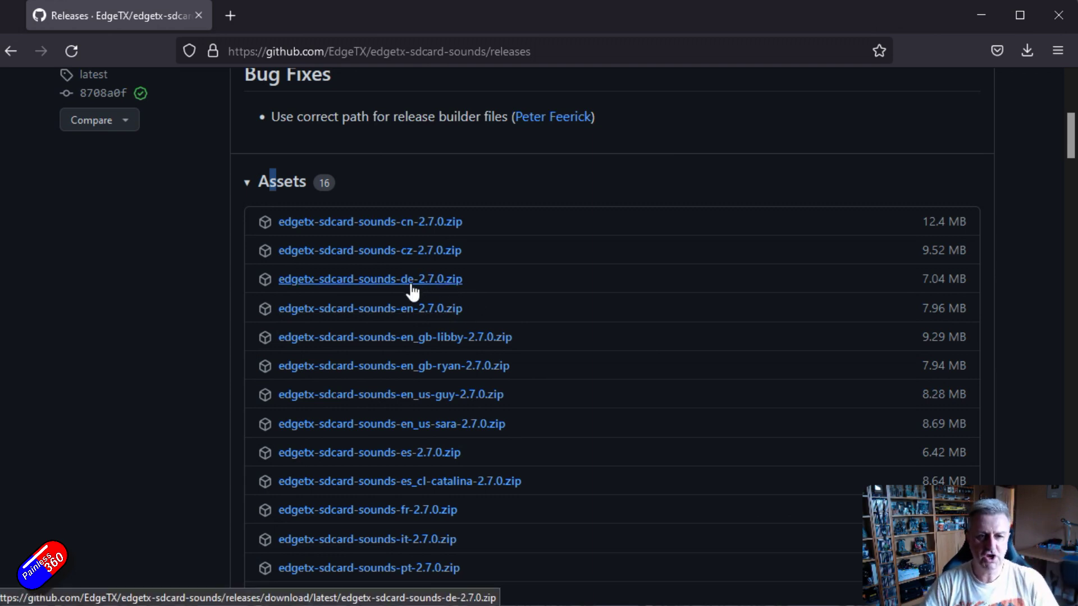
{"action": "scroll", "coordinate": [416, 427], "scroll_direction": "down", "scroll_amount": 1}
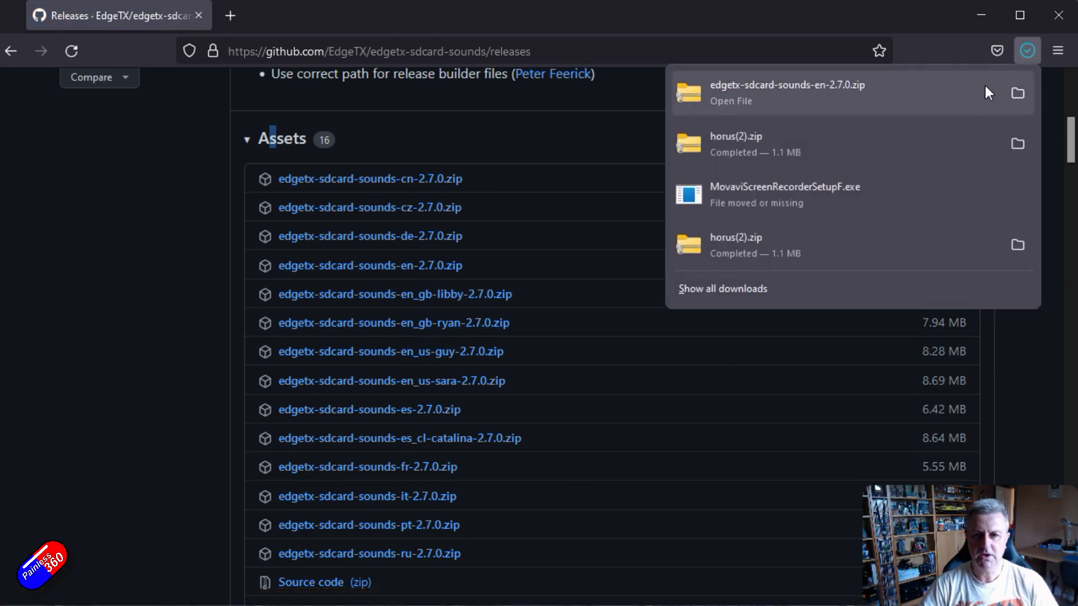
Step: Open the downloaded English voice pack zip and copy its SOUNDS\en folder
{"action": "left_click", "coordinate": [1016, 92]}
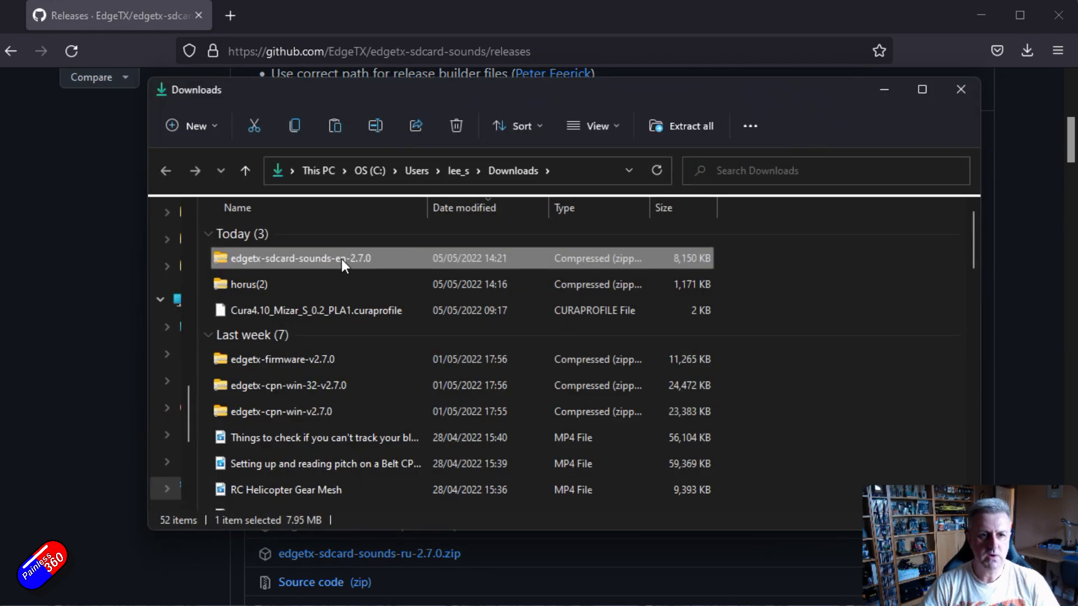
{"action": "right_click", "coordinate": [342, 259]}
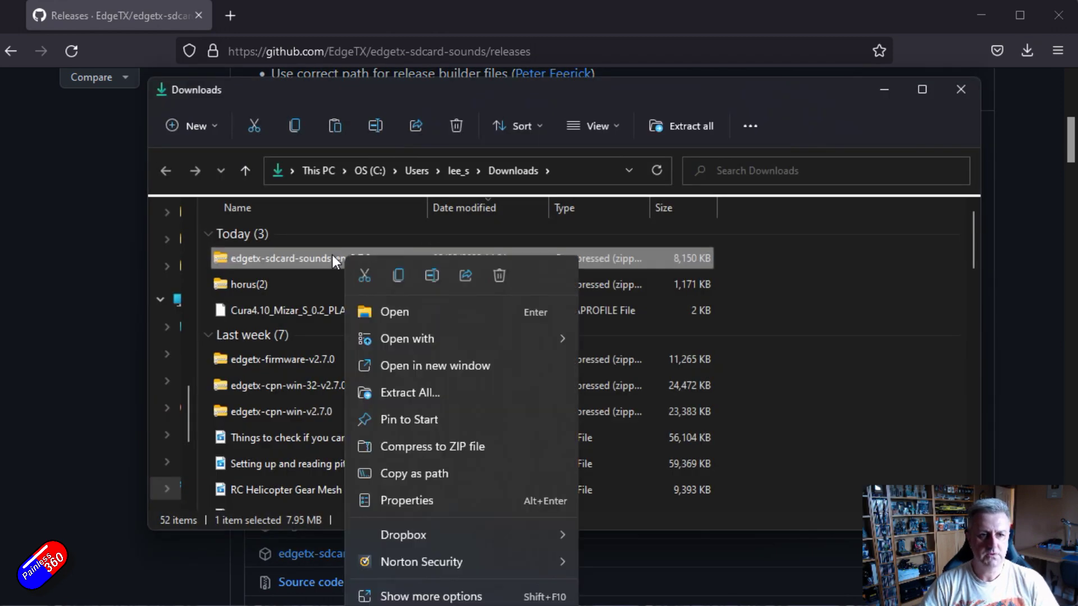
{"action": "double_click", "coordinate": [332, 259]}
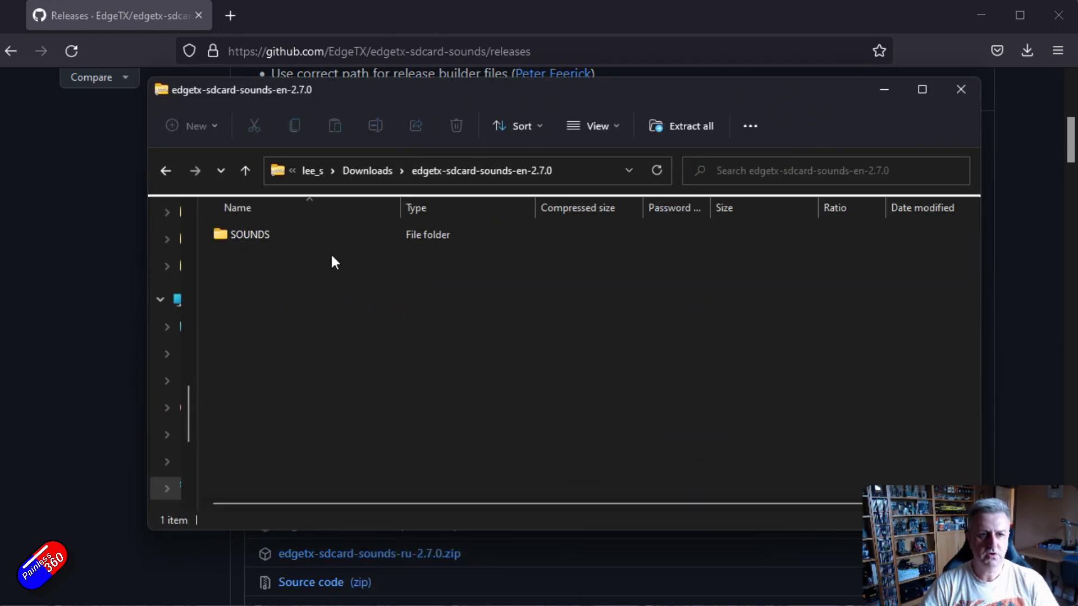
{"action": "double_click", "coordinate": [261, 237]}
{"action": "left_click", "coordinate": [245, 237]}
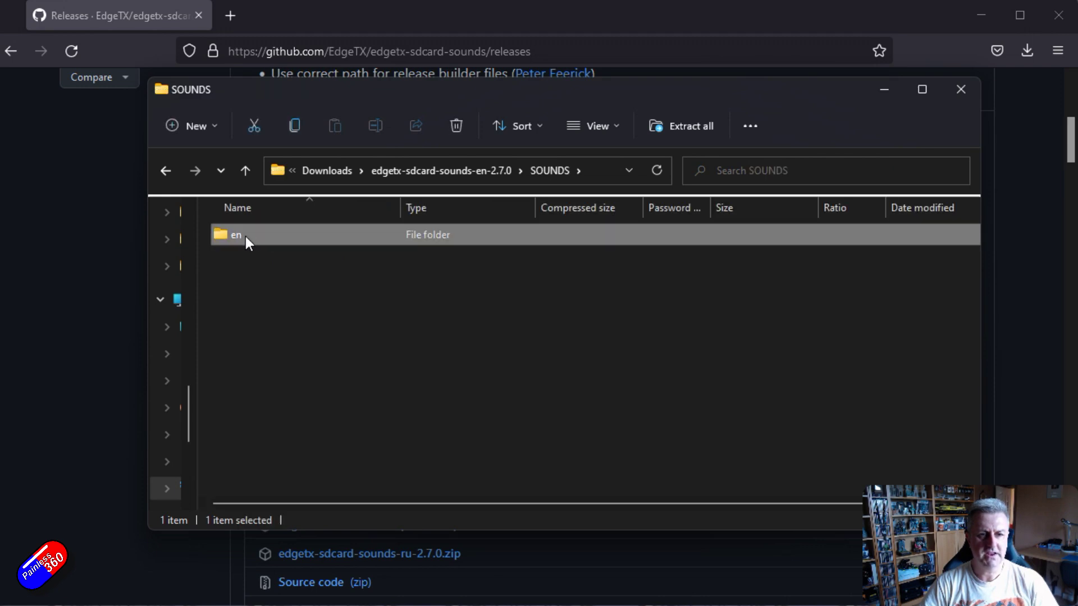
{"action": "right_click", "coordinate": [244, 237]}
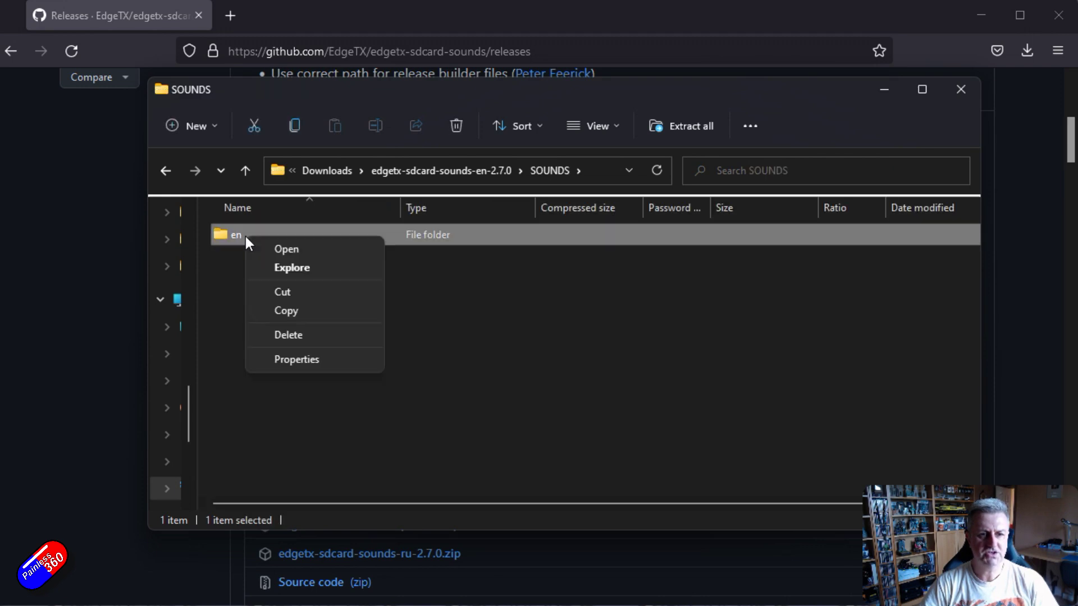
{"action": "left_click", "coordinate": [298, 312]}
Step: Paste the en folder into the SD Card's SOUNDS folder
{"action": "left_click", "coordinate": [960, 90]}
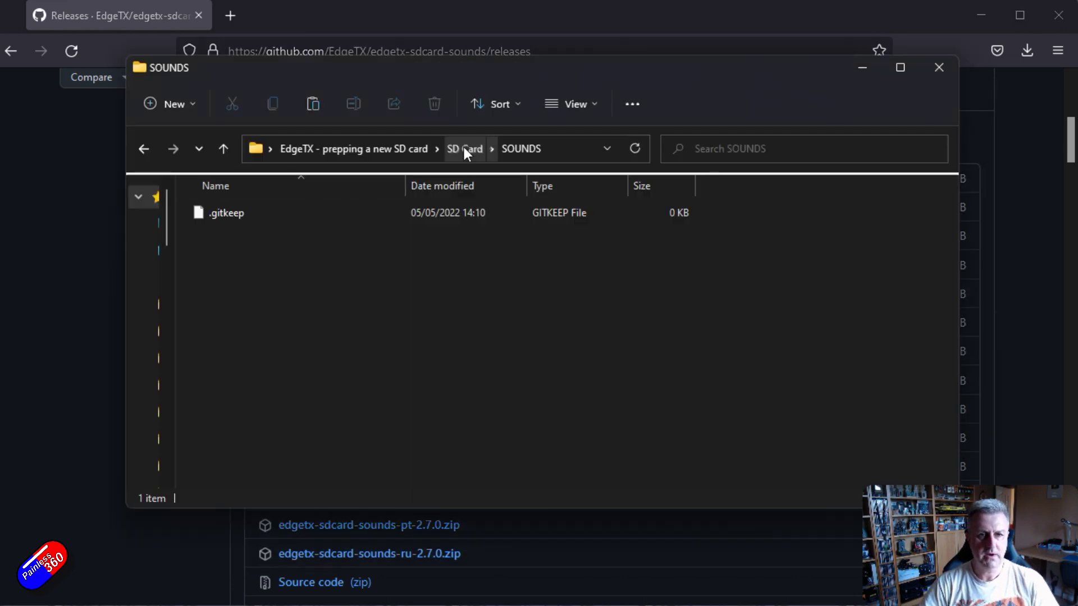
{"action": "left_click", "coordinate": [463, 149]}
{"action": "double_click", "coordinate": [202, 342]}
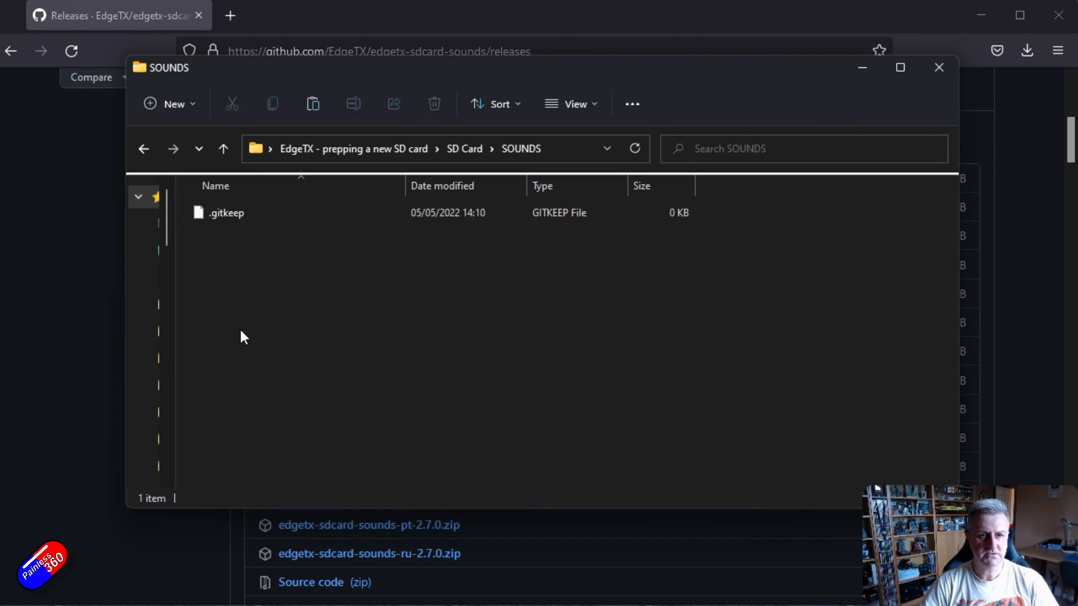
{"action": "right_click", "coordinate": [416, 287]}
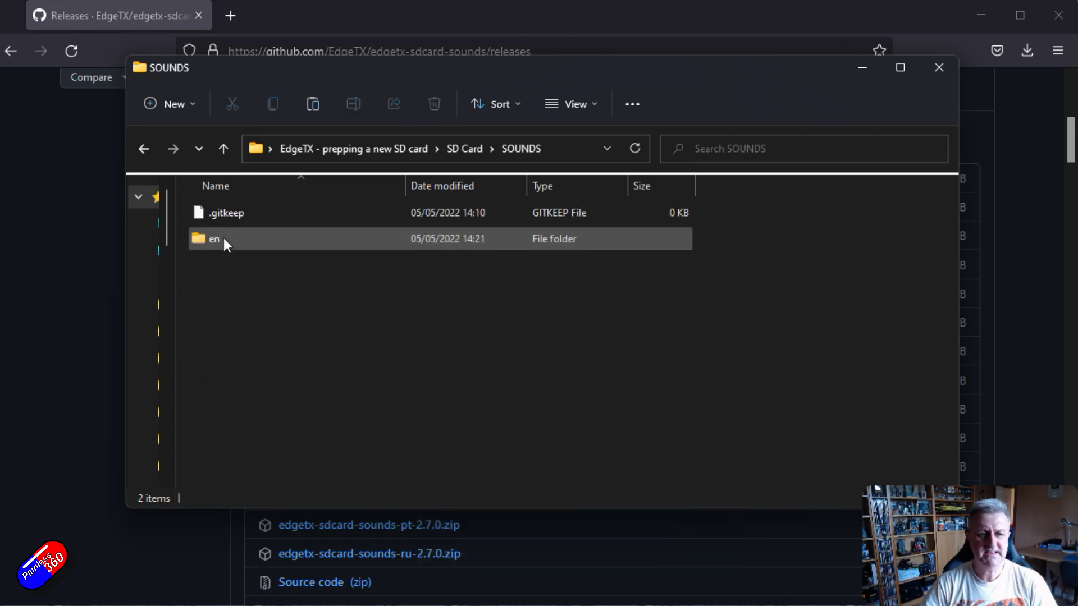
Step: Check the pasted en folder and its SYSTEM sounds subfolder
{"action": "double_click", "coordinate": [219, 239]}
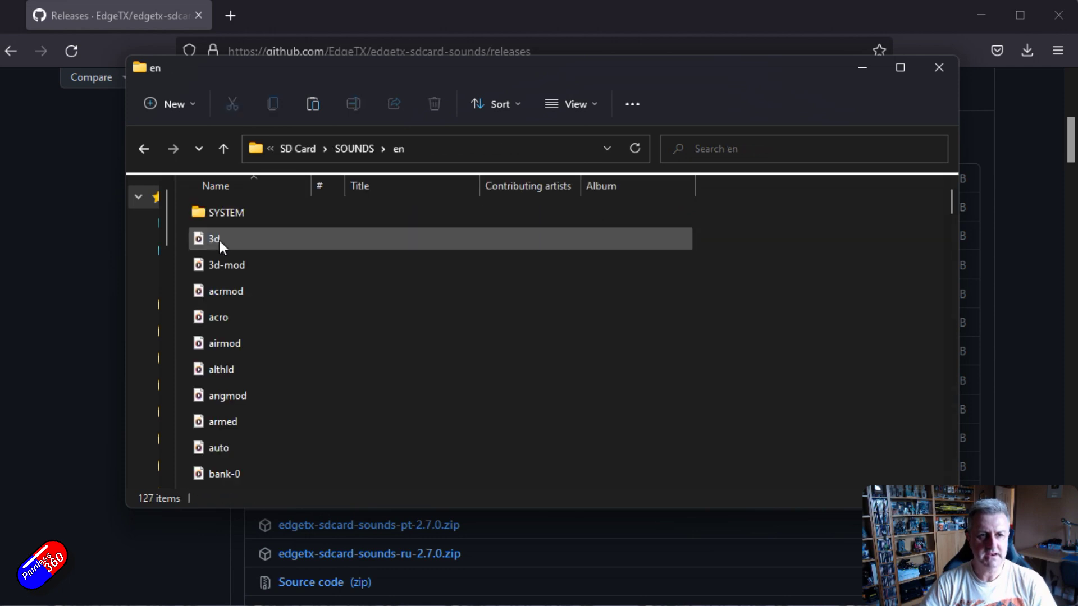
{"action": "scroll", "coordinate": [241, 242], "scroll_direction": "down", "scroll_amount": 15}
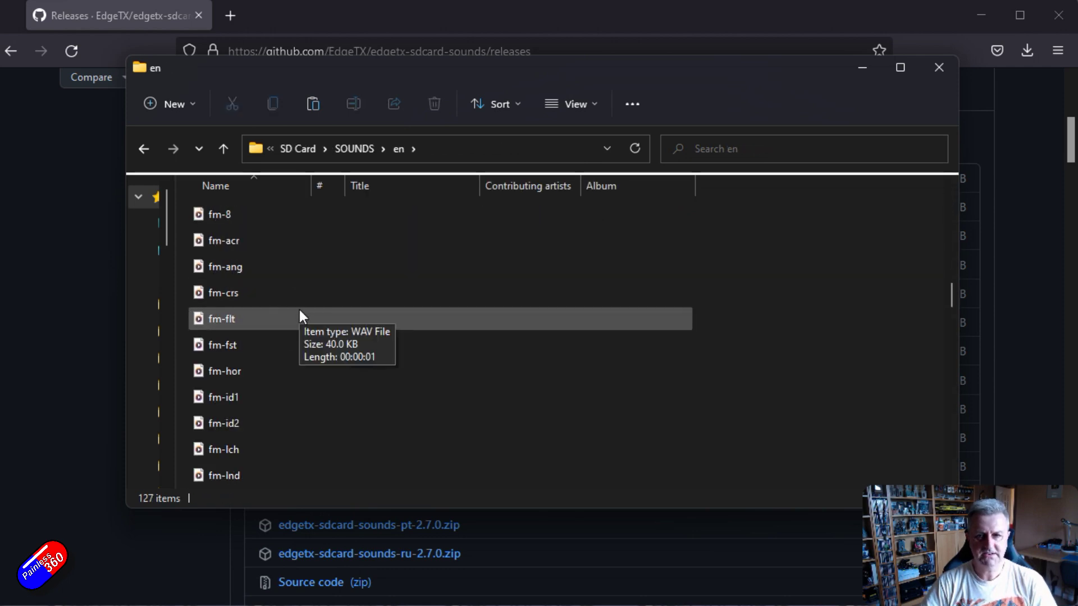
{"action": "scroll", "coordinate": [300, 315], "scroll_direction": "up", "scroll_amount": 15}
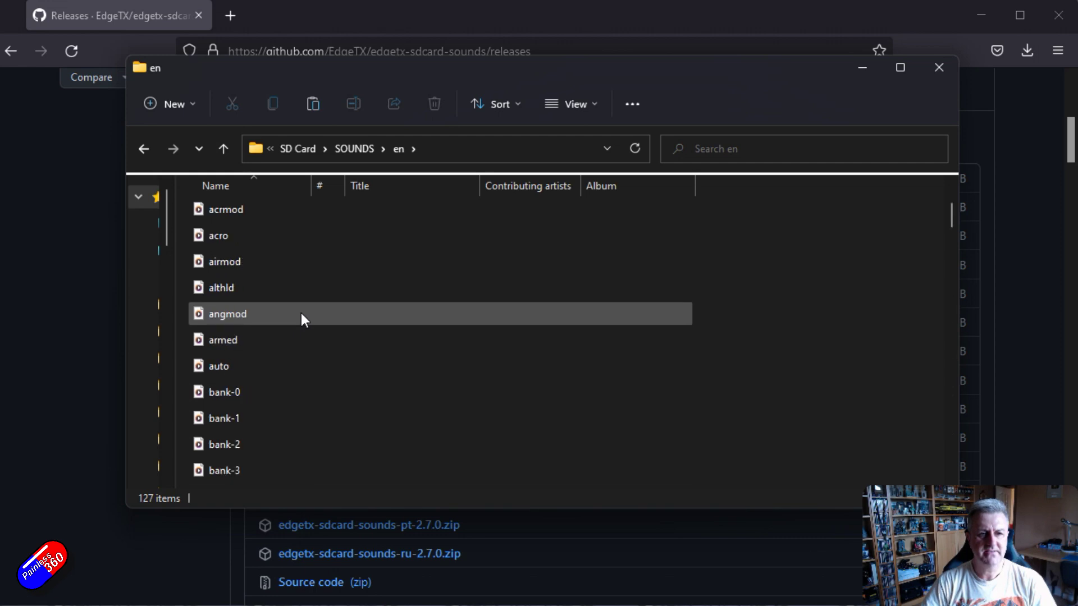
{"action": "double_click", "coordinate": [248, 217]}
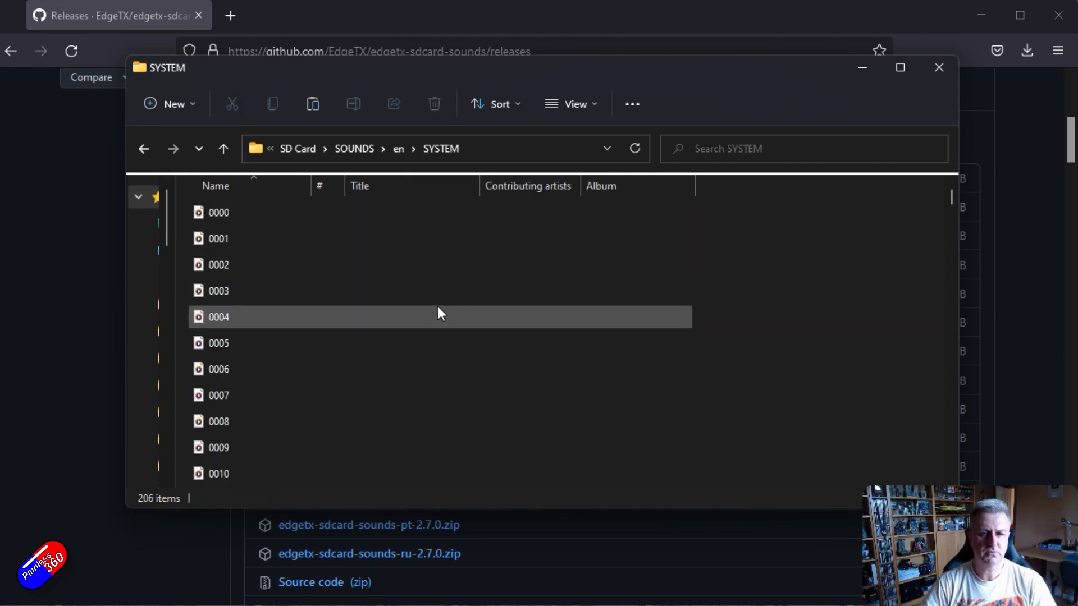
{"action": "scroll", "coordinate": [437, 315], "scroll_direction": "down", "scroll_amount": 2}
{"action": "scroll", "coordinate": [437, 319], "scroll_direction": "down", "scroll_amount": 20}
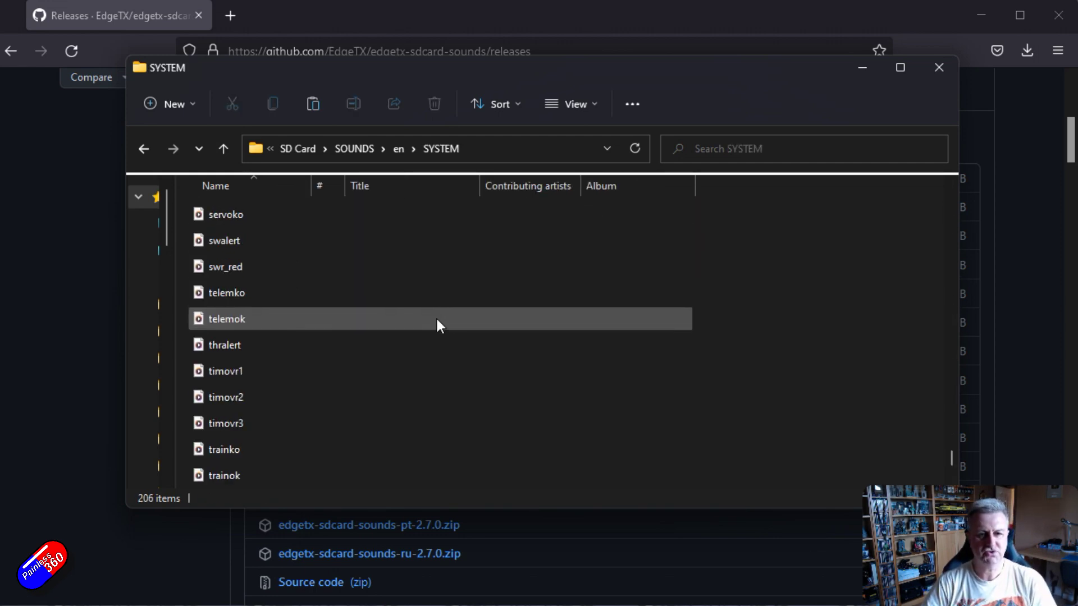
{"action": "scroll", "coordinate": [435, 316], "scroll_direction": "up", "scroll_amount": 20}
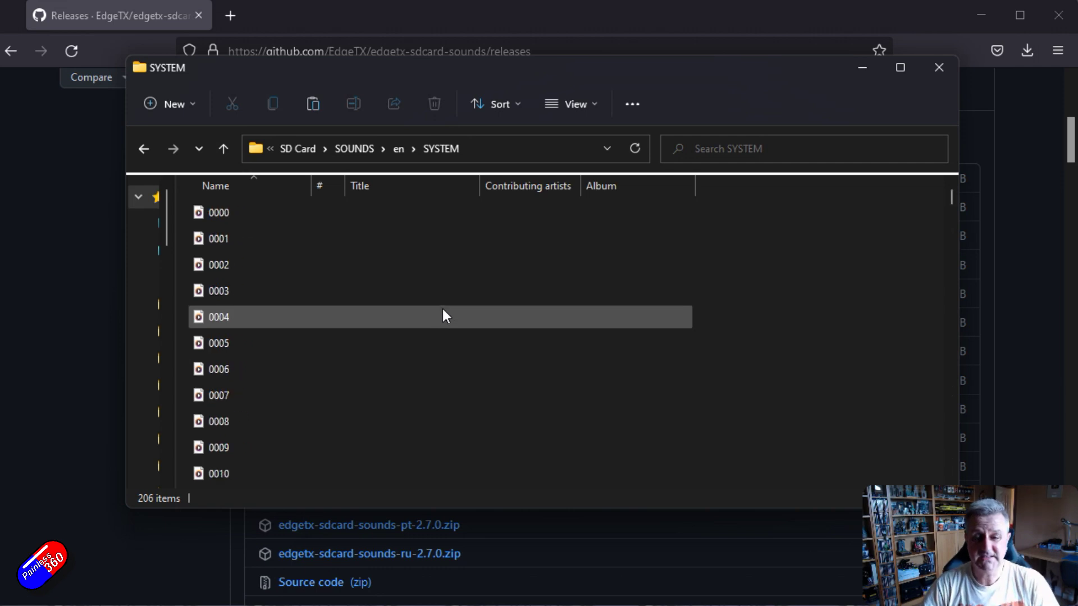
{"action": "key", "text": "alt+Up"}
{"action": "key", "text": "alt+Up"}
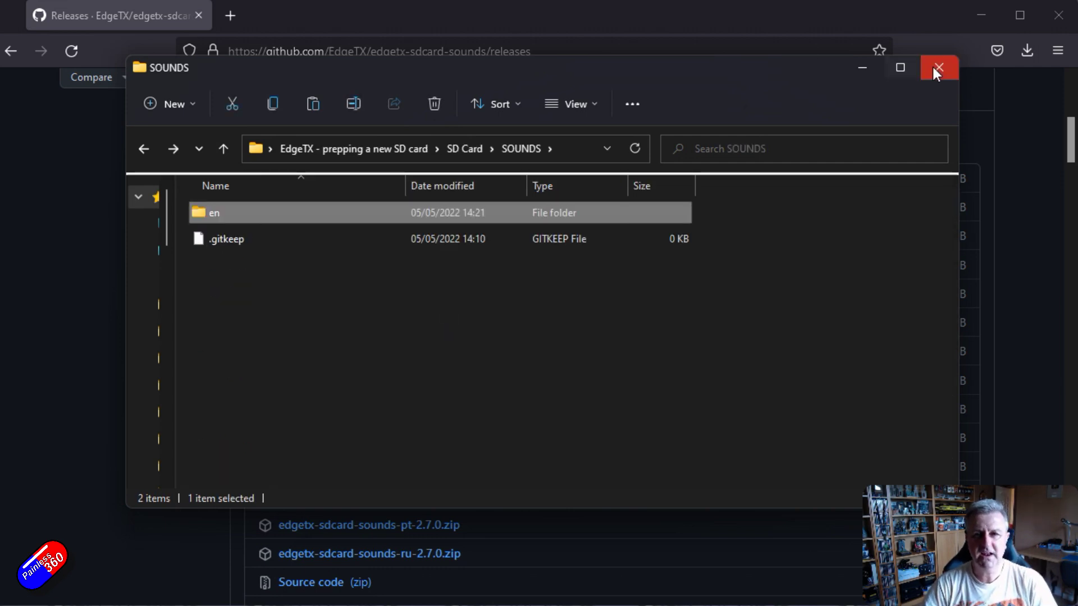
Step: Close the SD Card SOUNDS window and scroll GitHub's voice-pack assets list
{"action": "left_click", "coordinate": [936, 68]}
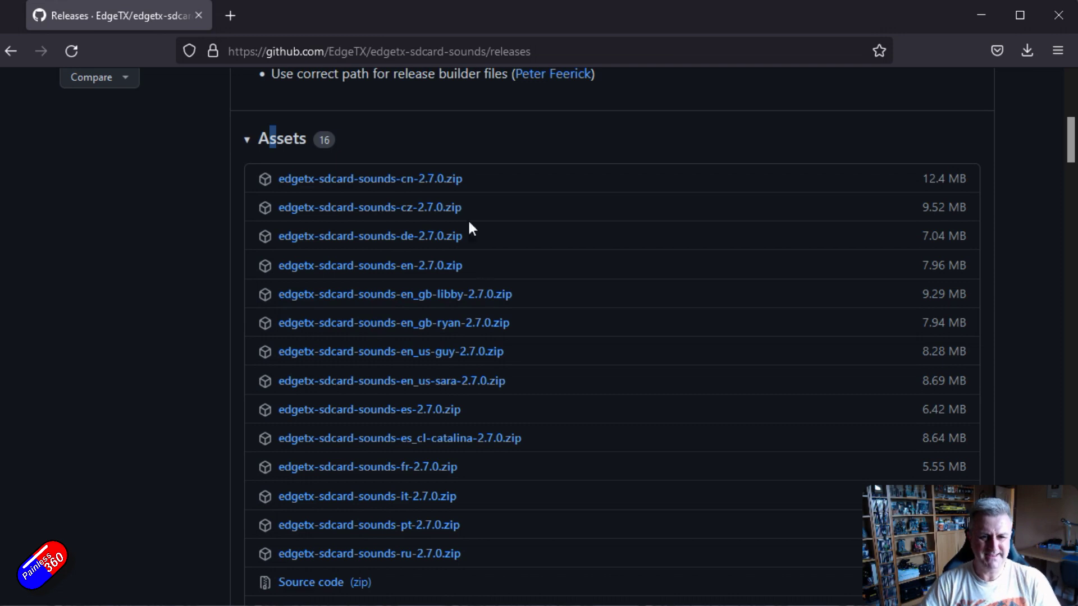
{"action": "scroll", "coordinate": [390, 392], "scroll_direction": "down", "scroll_amount": 5}
{"action": "scroll", "coordinate": [401, 395], "scroll_direction": "up", "scroll_amount": 4}
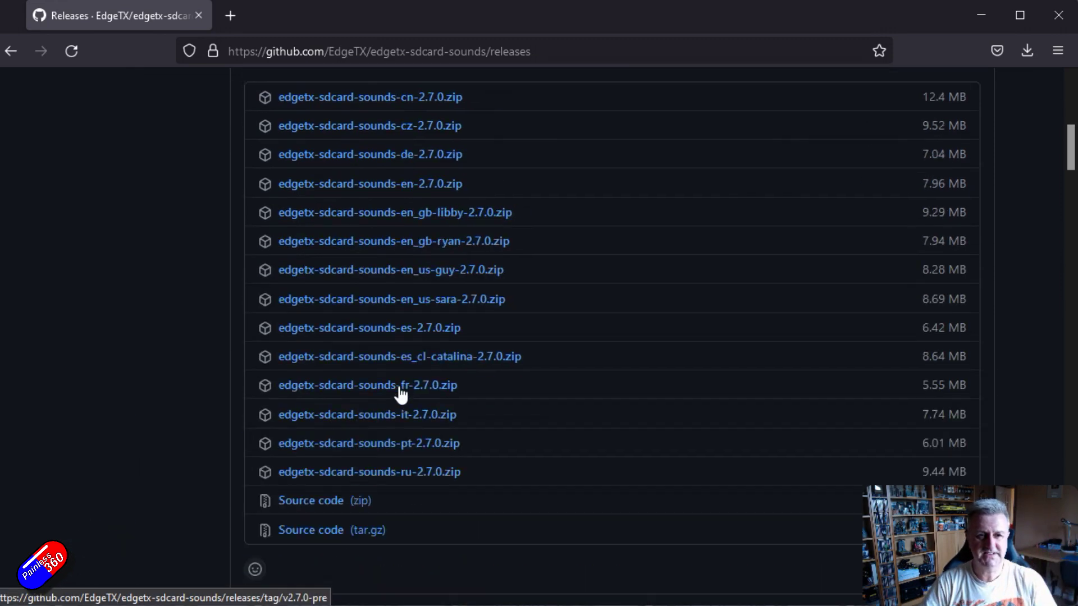
{"action": "scroll", "coordinate": [401, 394], "scroll_direction": "up", "scroll_amount": 1}
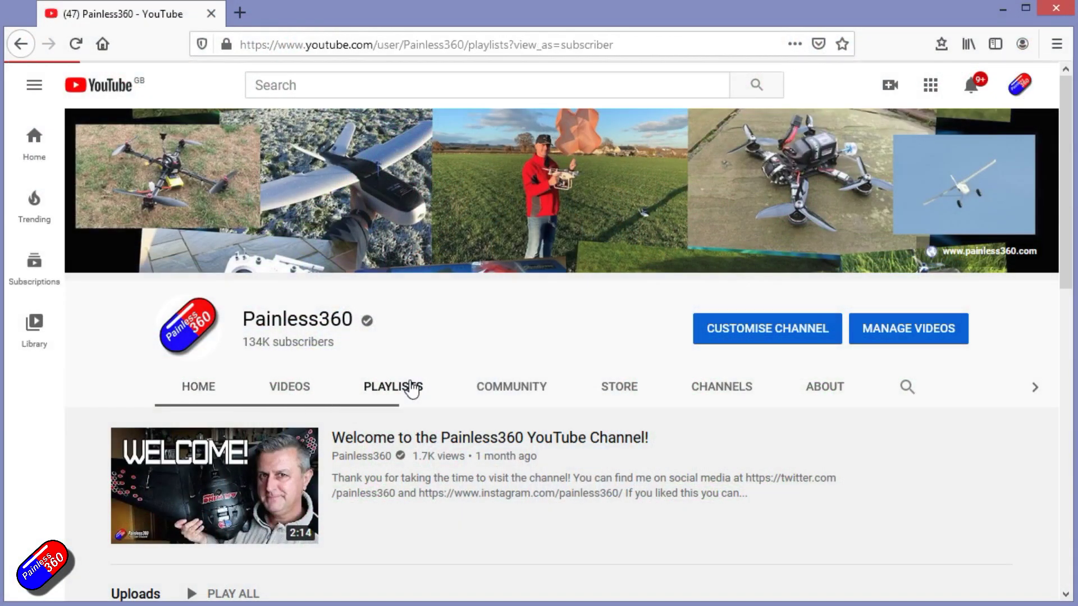
Step: Open INAV for Beginners (2020) and pause 'iNav for beginners 2020: 1. Introduction to iNavflight'
{"action": "left_click", "coordinate": [1068, 242]}
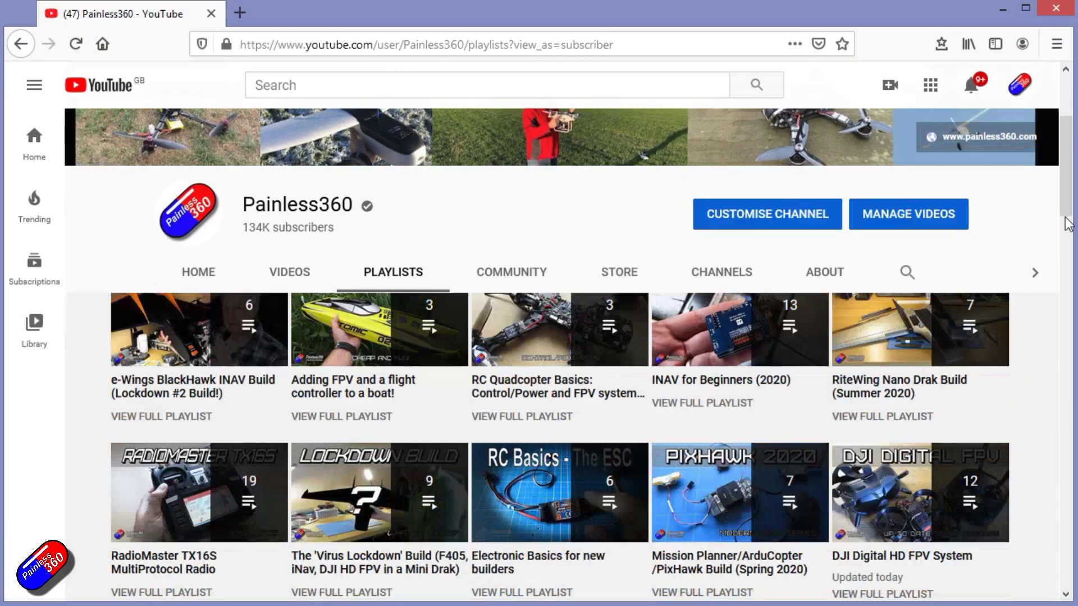
{"action": "left_click_drag", "start_coordinate": [1068, 241], "coordinate": [1058, 308]}
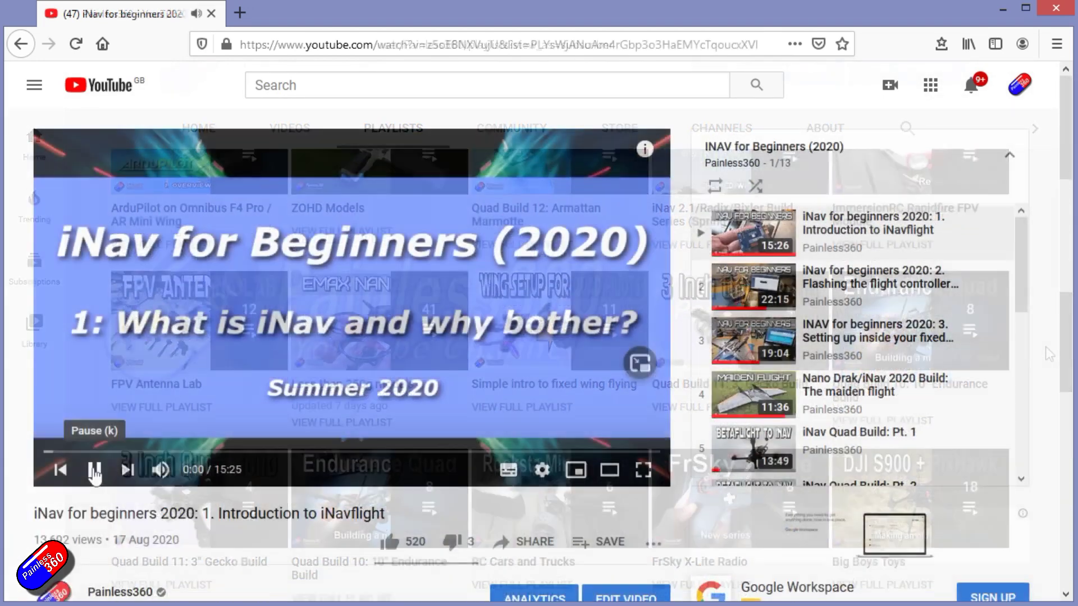
{"action": "left_click", "coordinate": [94, 469]}
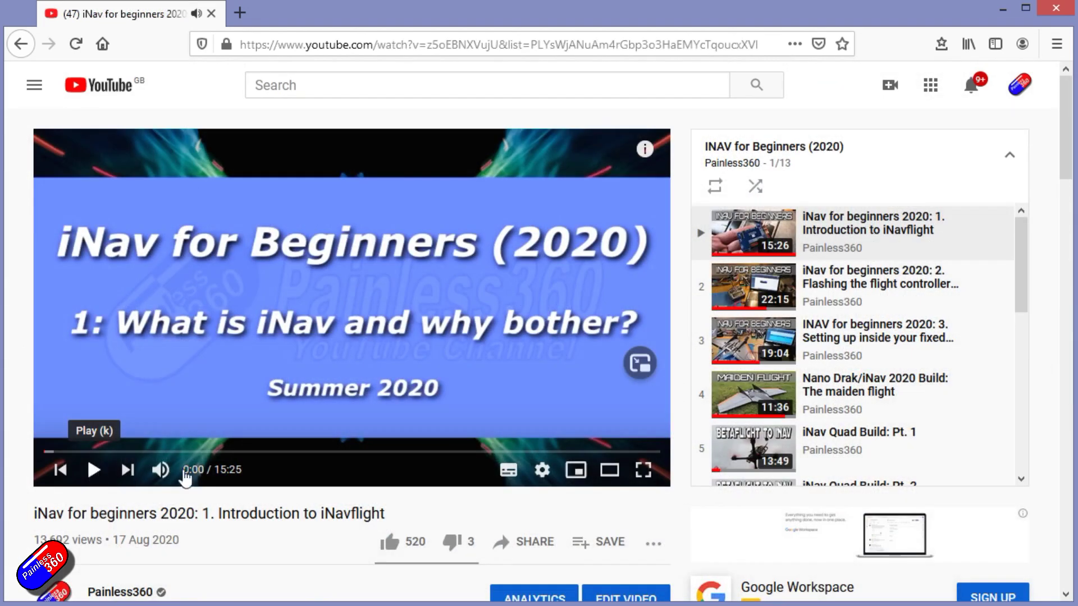